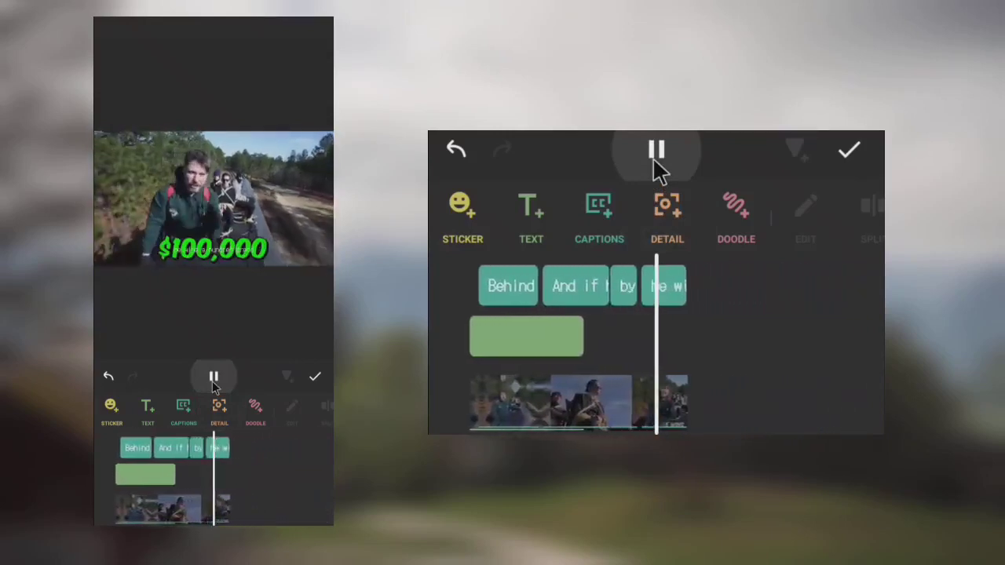
# Stop the playback and delete the empty text clip beneath the captions in the timeline.
pyautogui.click(657, 153)
pyautogui.moveTo(534, 385); pyautogui.dragTo(666, 354)
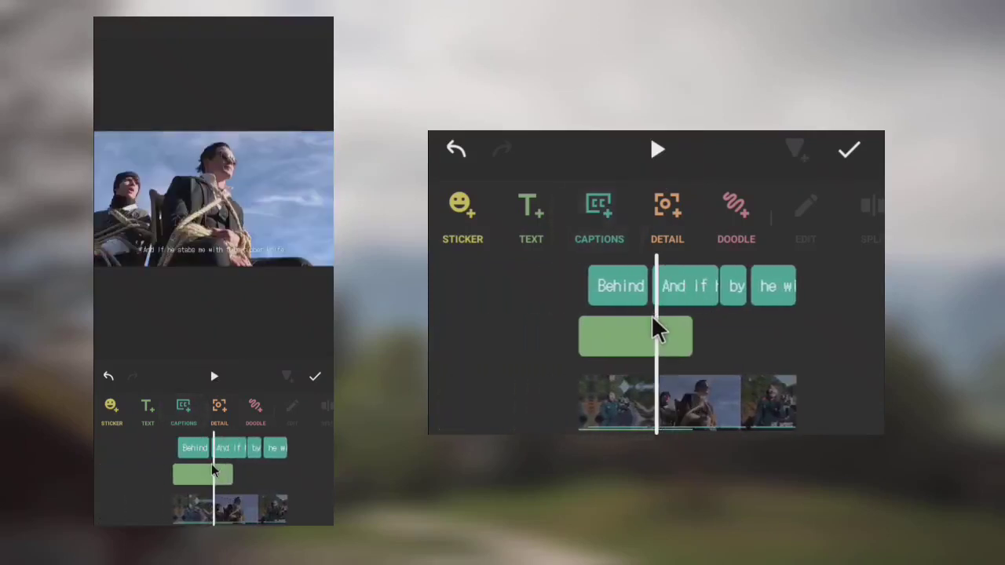
pyautogui.click(651, 339)
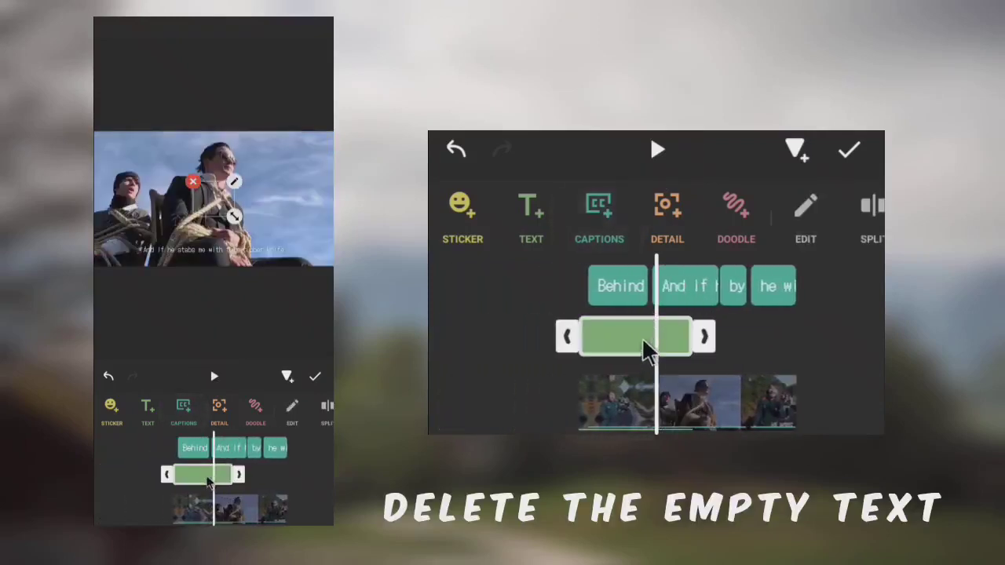
pyautogui.moveTo(813, 211); pyautogui.dragTo(696, 225)
pyautogui.click(785, 213)
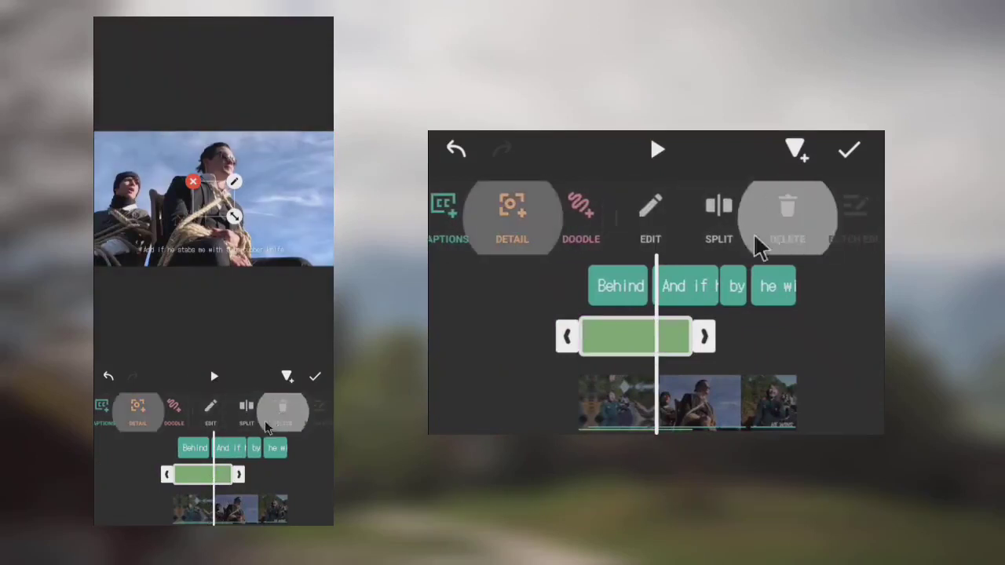
# Import the font KOMIKAX_.ttf from the fonts folder while editing the first caption, applying it to all captions.
pyautogui.moveTo(617, 345); pyautogui.dragTo(652, 354)
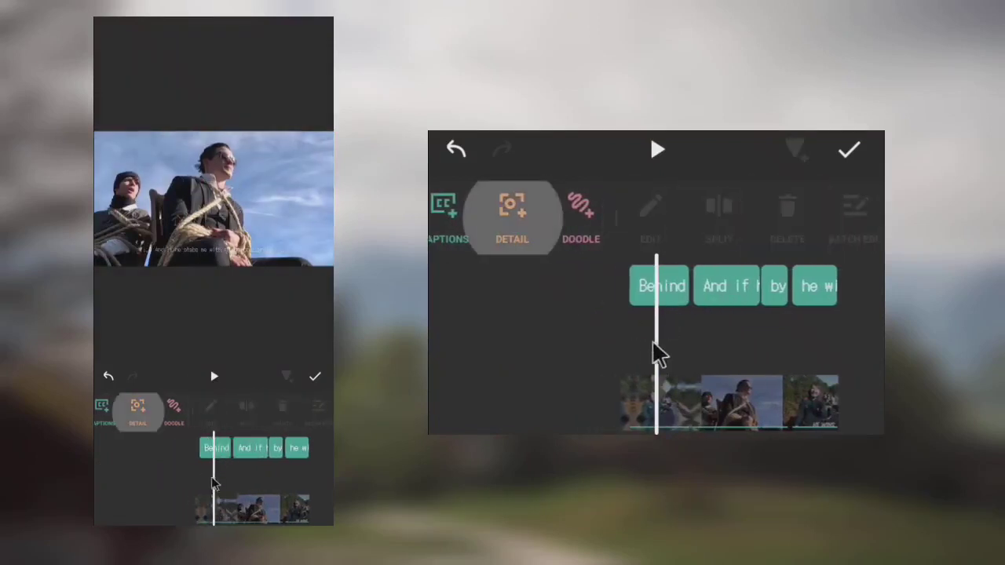
pyautogui.click(659, 297)
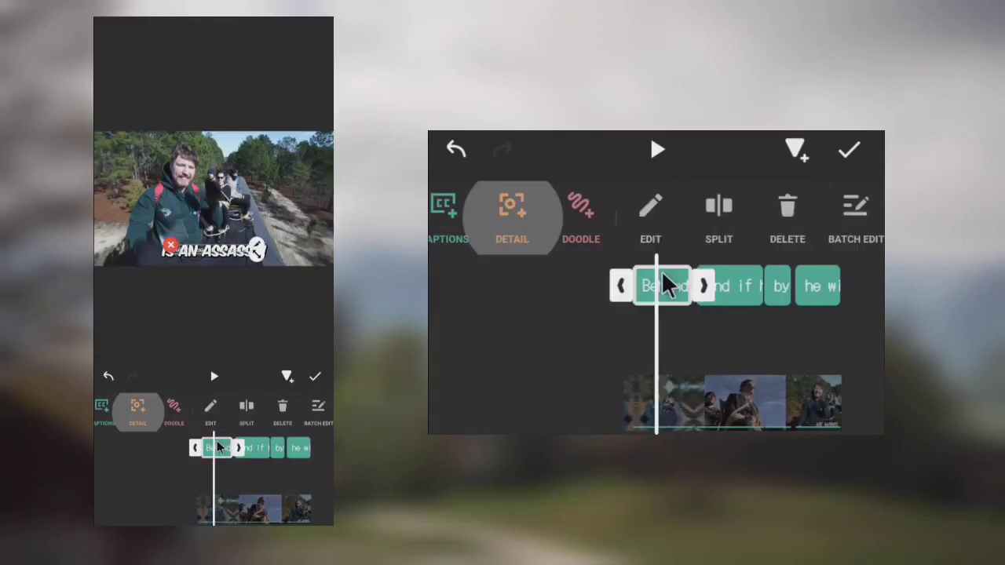
pyautogui.click(672, 228)
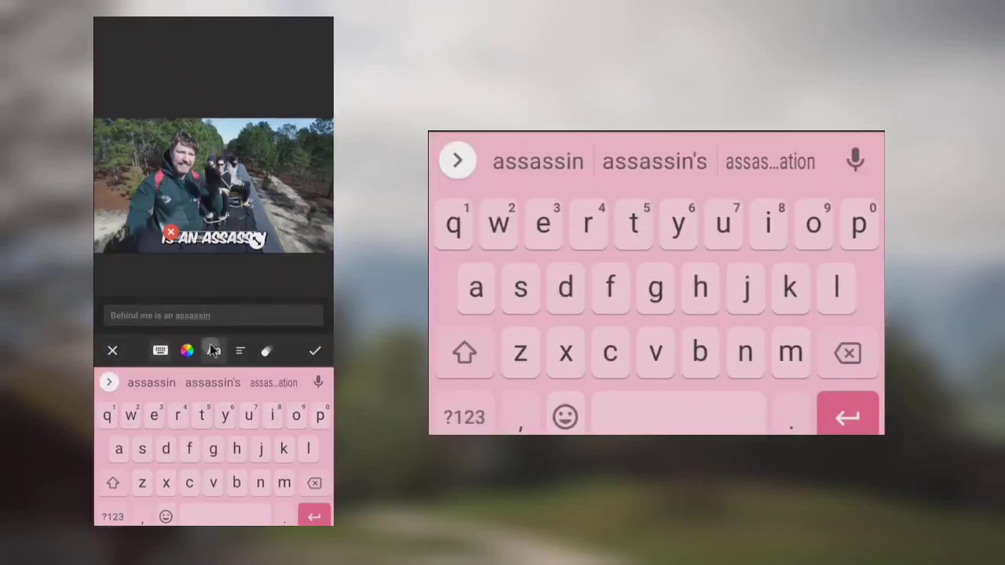
pyautogui.click(212, 351)
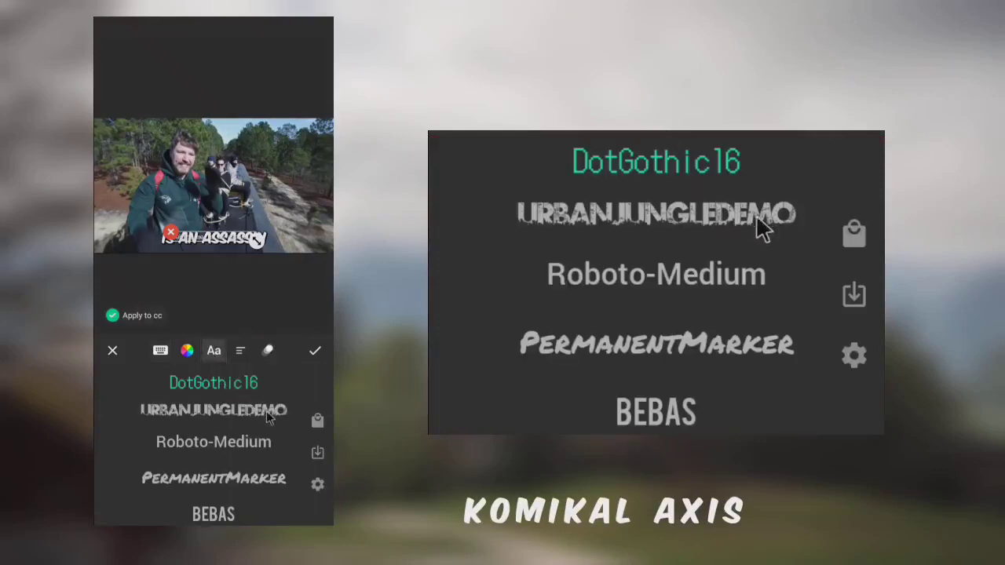
pyautogui.click(317, 453)
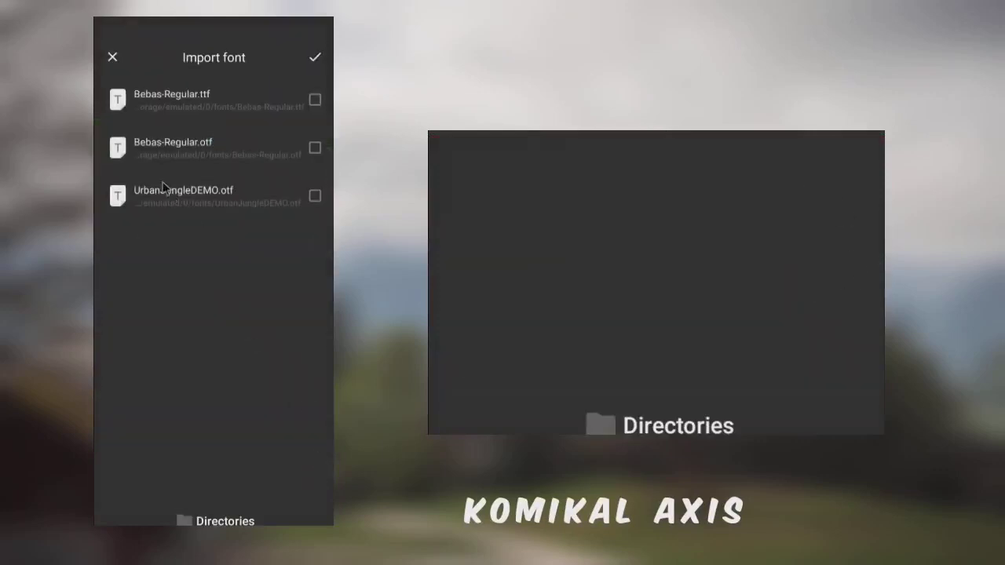
pyautogui.click(226, 521)
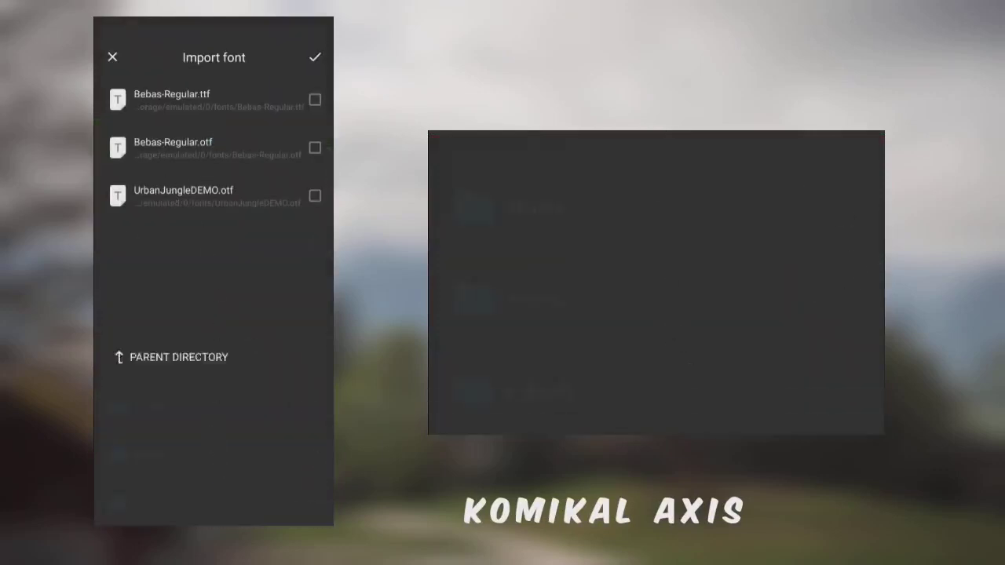
pyautogui.scroll(-5, 156, 437)
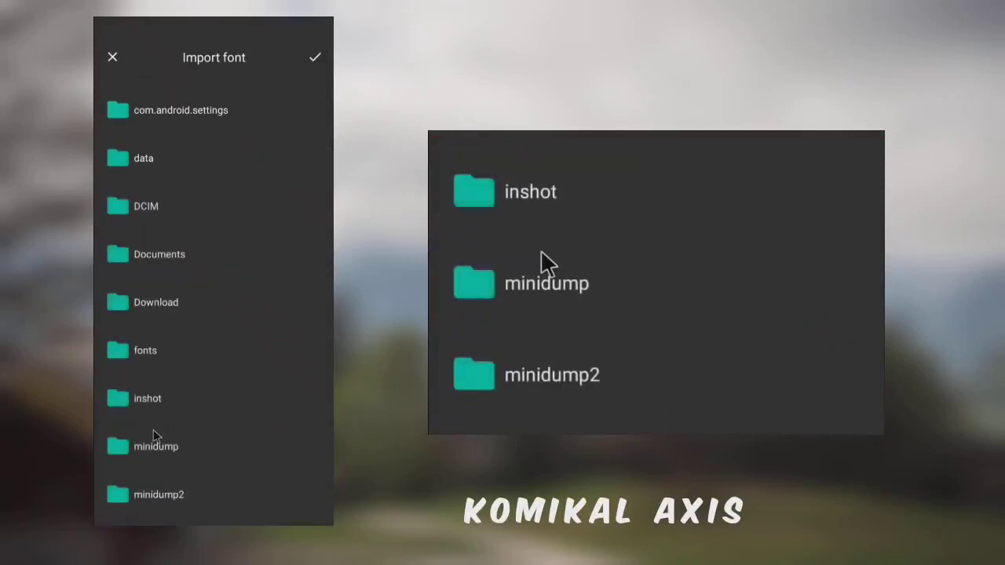
pyautogui.click(157, 354)
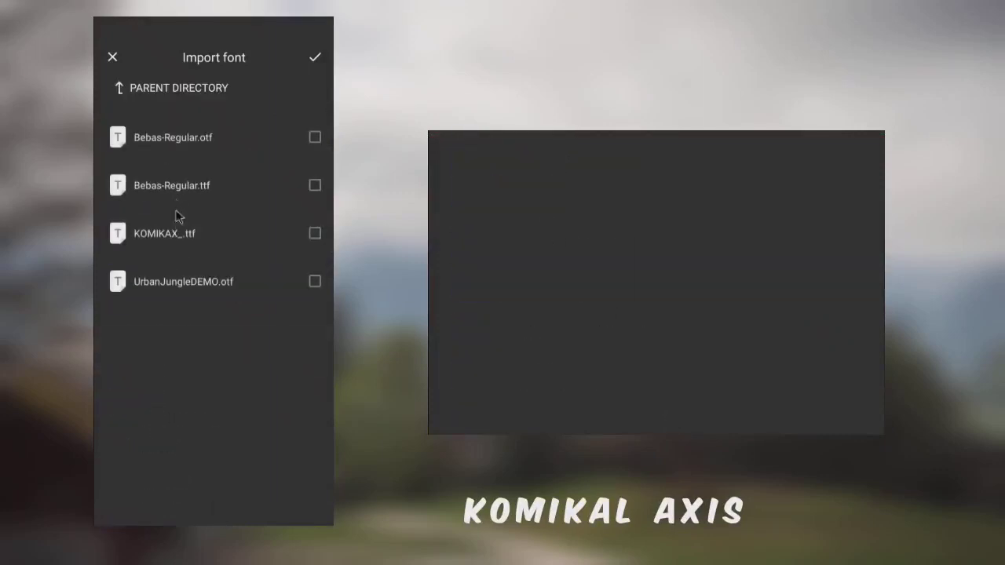
pyautogui.click(181, 236)
pyautogui.click(317, 57)
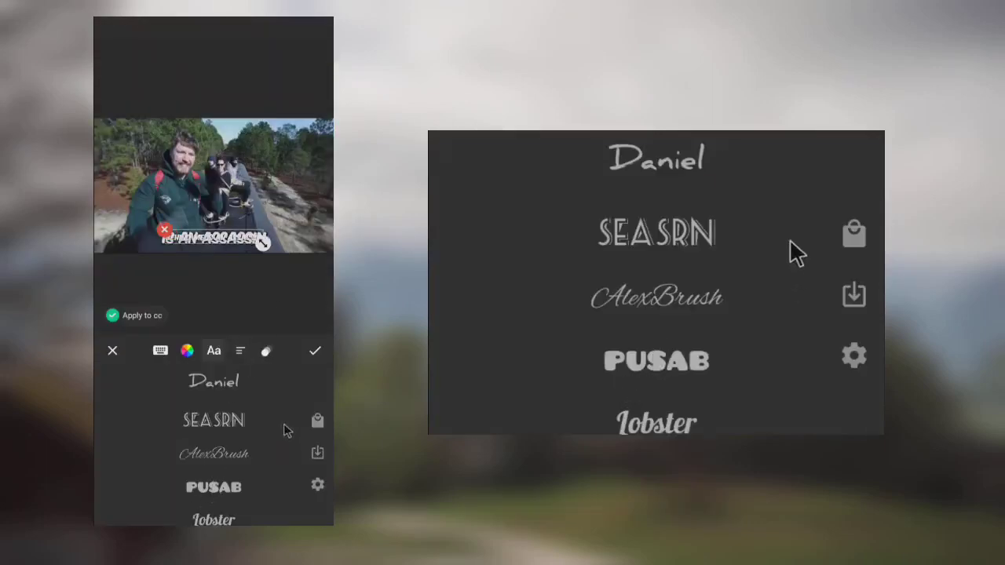
# Give the captions the basic expanding In animation and set their Out animation to none.
pyautogui.click(267, 353)
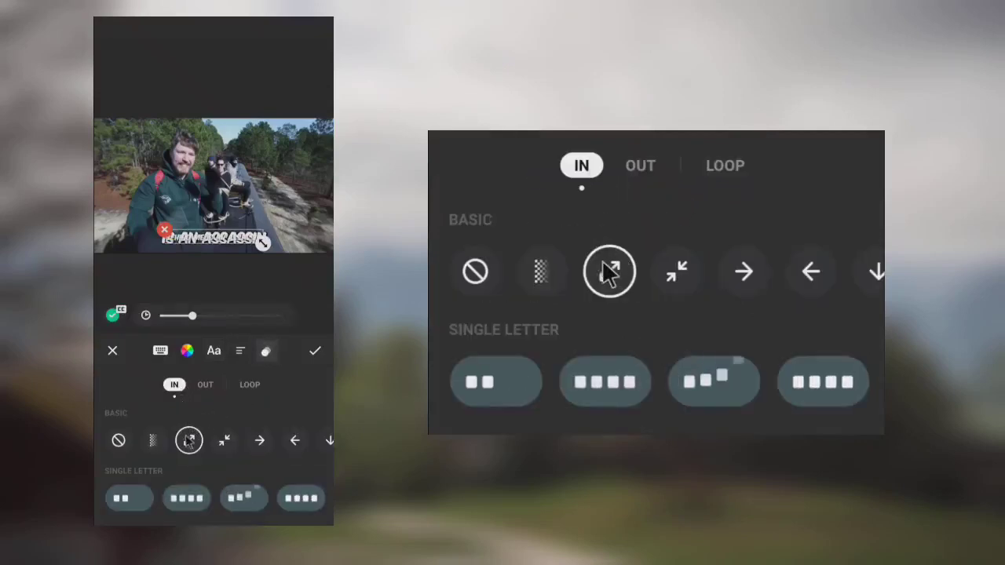
pyautogui.click(202, 386)
pyautogui.click(118, 441)
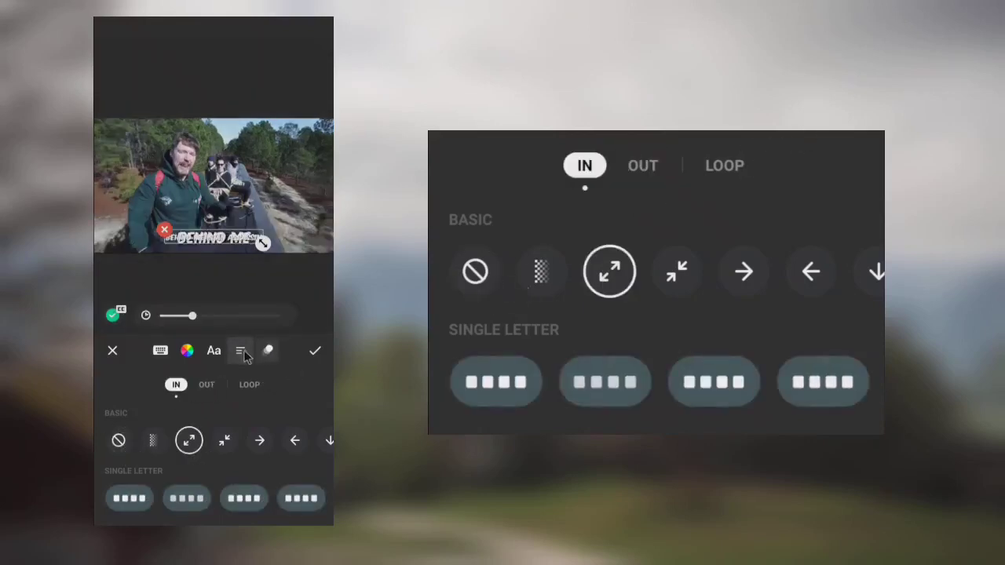
# Set the text size of all captions to 14 and accept the caption style.
pyautogui.click(241, 350)
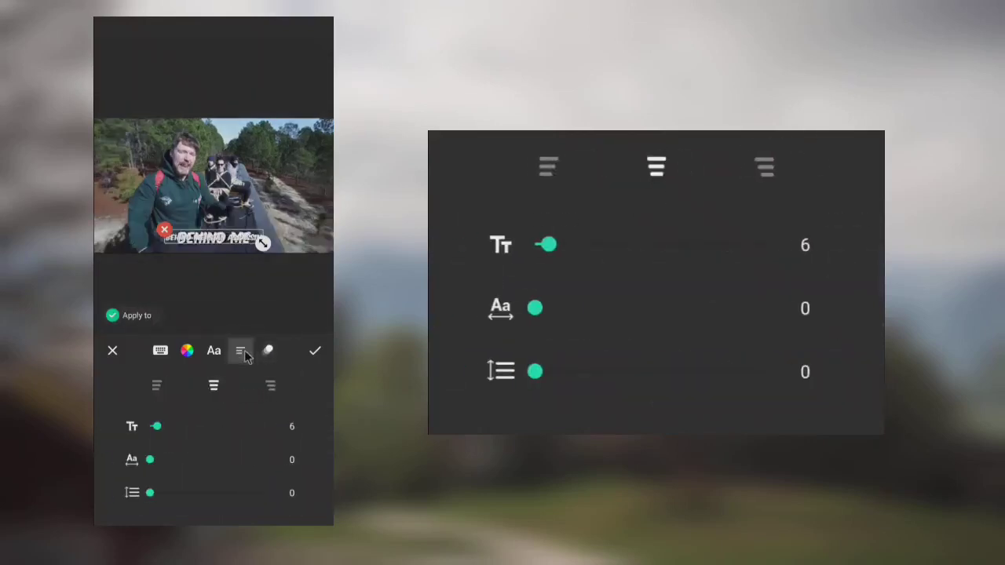
pyautogui.moveTo(160, 428); pyautogui.dragTo(169, 442)
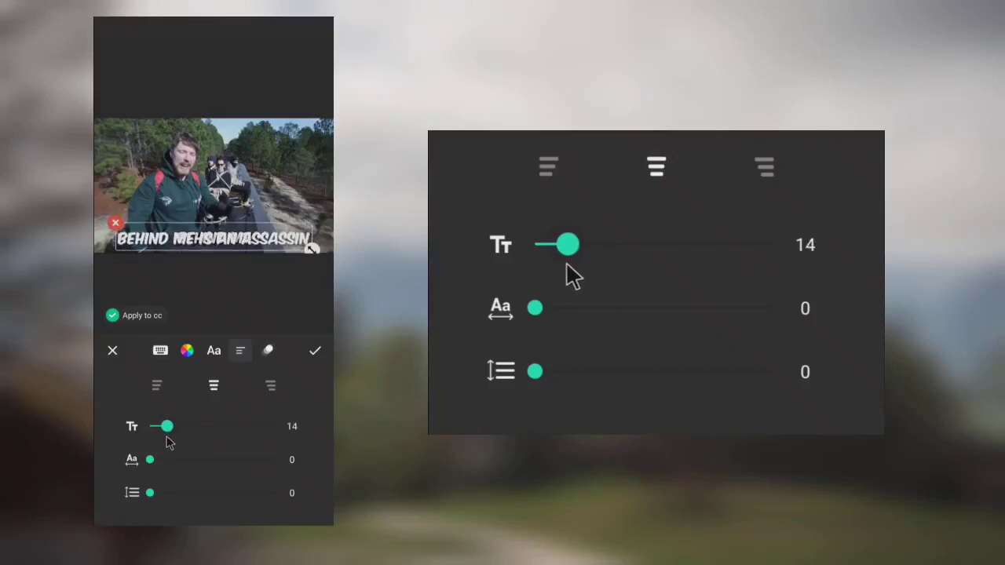
pyautogui.click(308, 355)
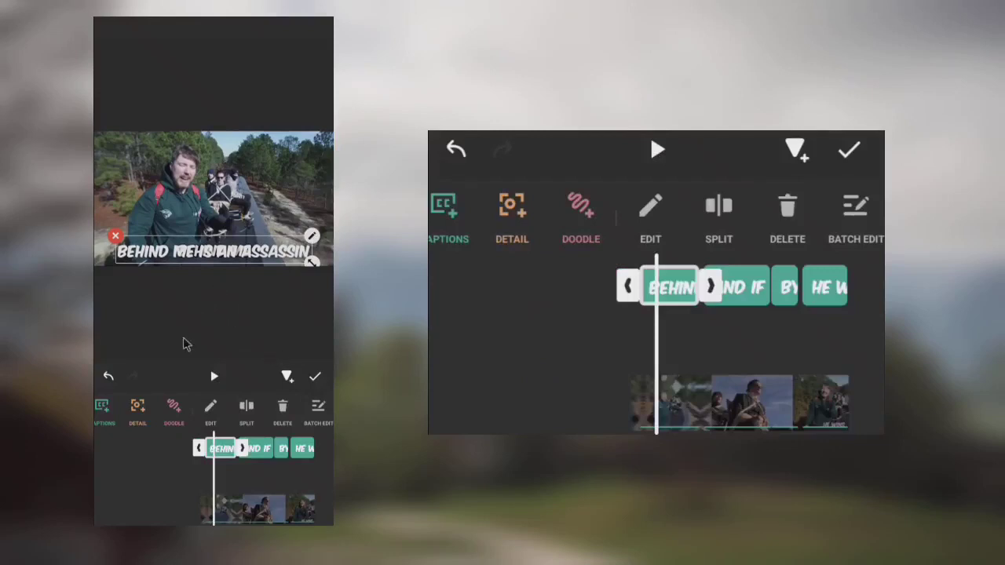
# Play the start of the video to find where "Behind me" ends, and split the first caption there.
pyautogui.moveTo(179, 489); pyautogui.dragTo(214, 485)
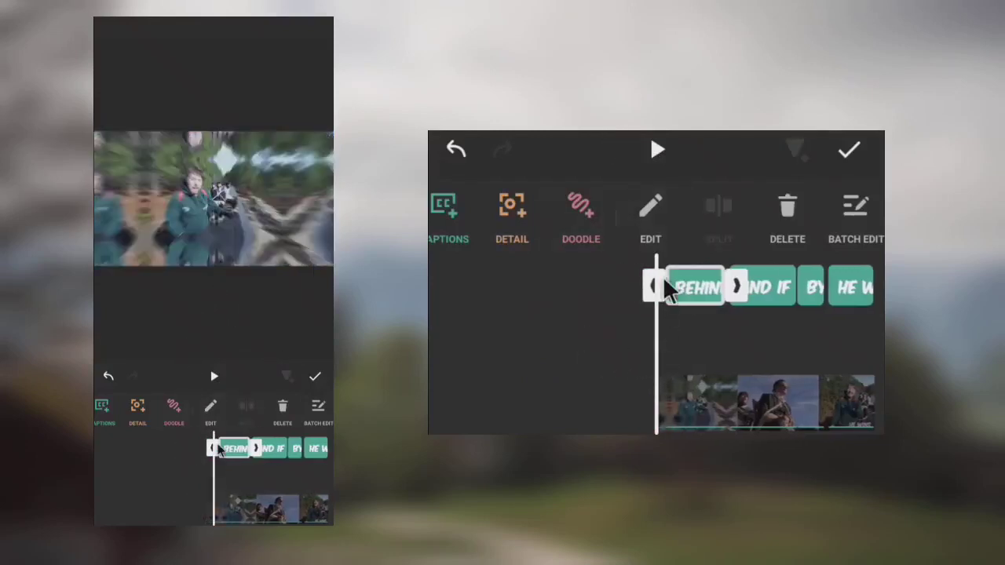
pyautogui.click(216, 378)
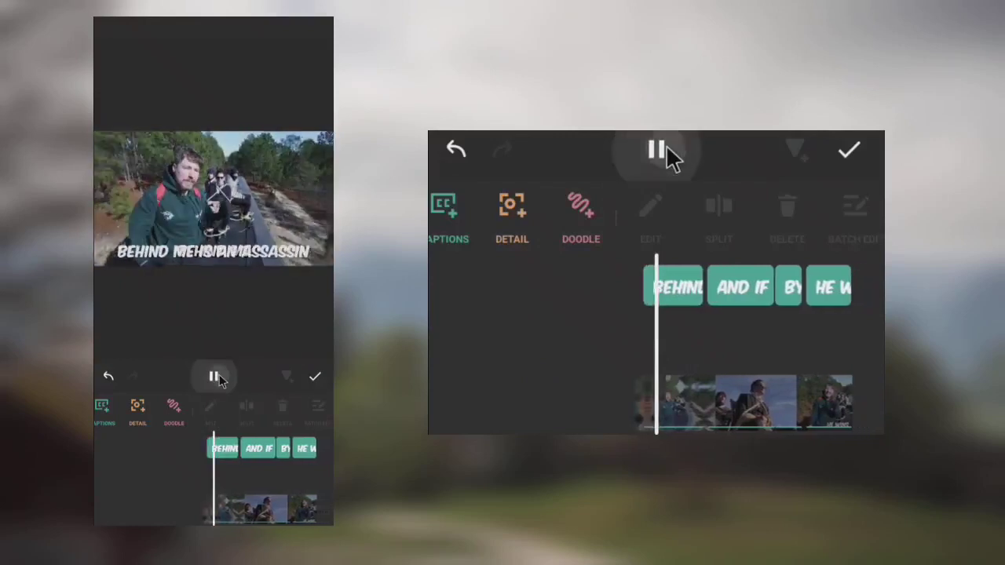
pyautogui.click(216, 378)
pyautogui.click(216, 377)
pyautogui.click(216, 378)
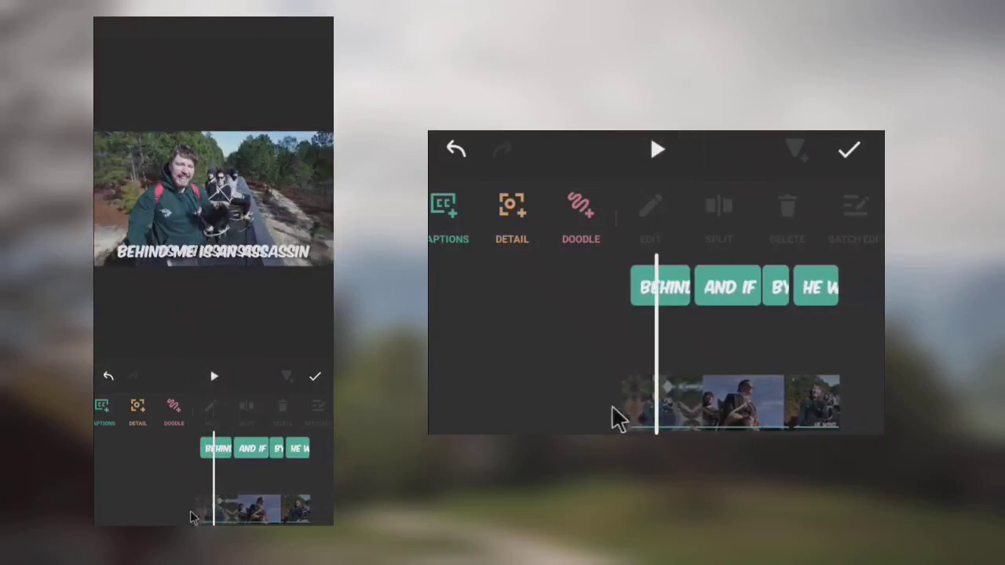
pyautogui.moveTo(202, 512); pyautogui.dragTo(225, 515)
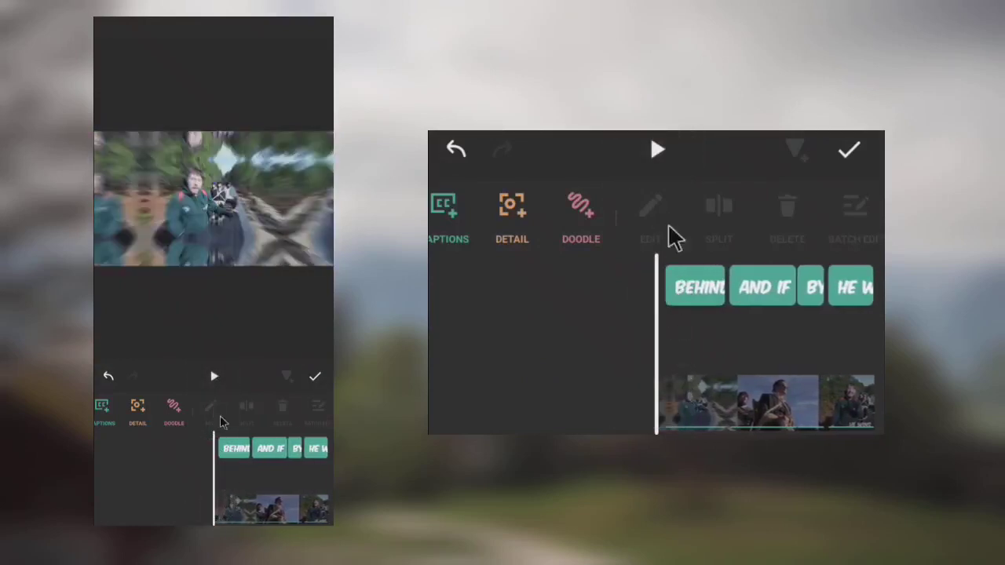
pyautogui.click(214, 377)
pyautogui.click(214, 377)
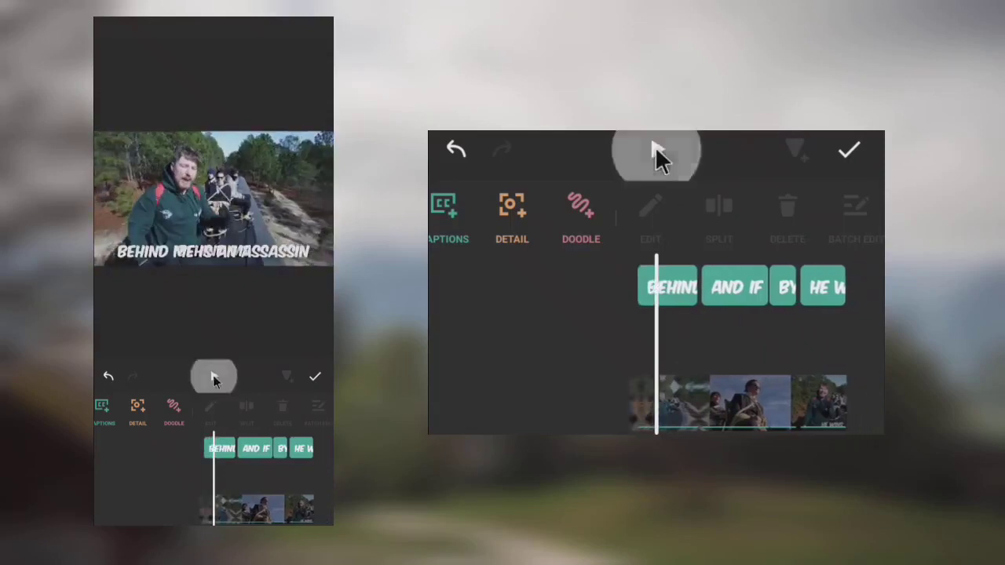
pyautogui.click(212, 450)
pyautogui.click(250, 410)
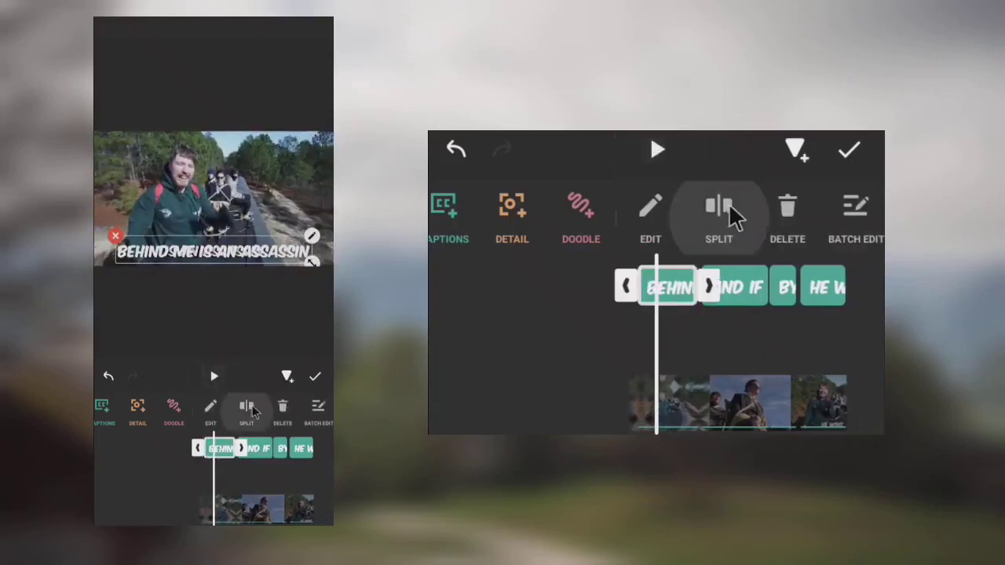
# Shorten the second half's text to "is an assassin" and place it just above the video's own subtitle.
pyautogui.click(216, 410)
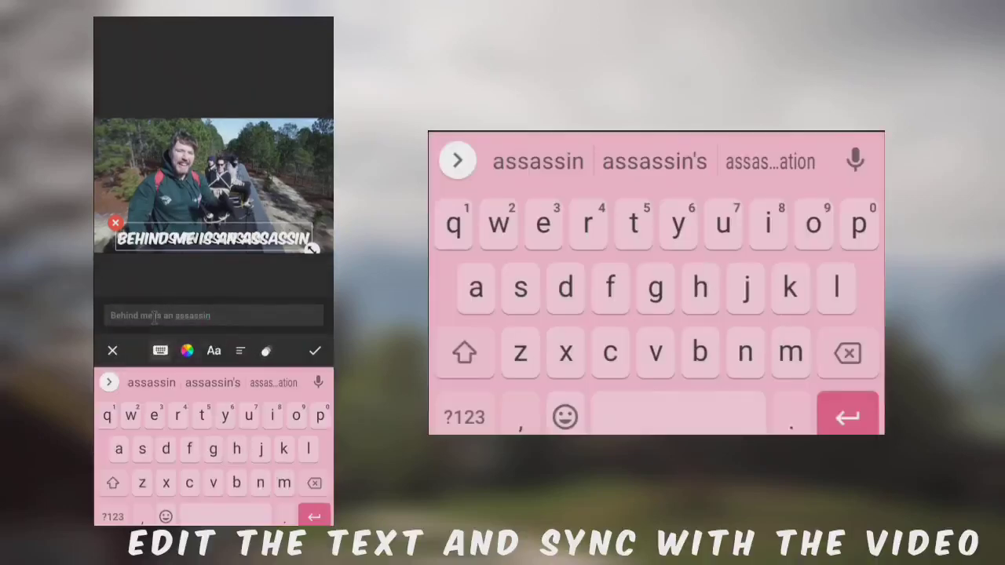
pyautogui.click(155, 315)
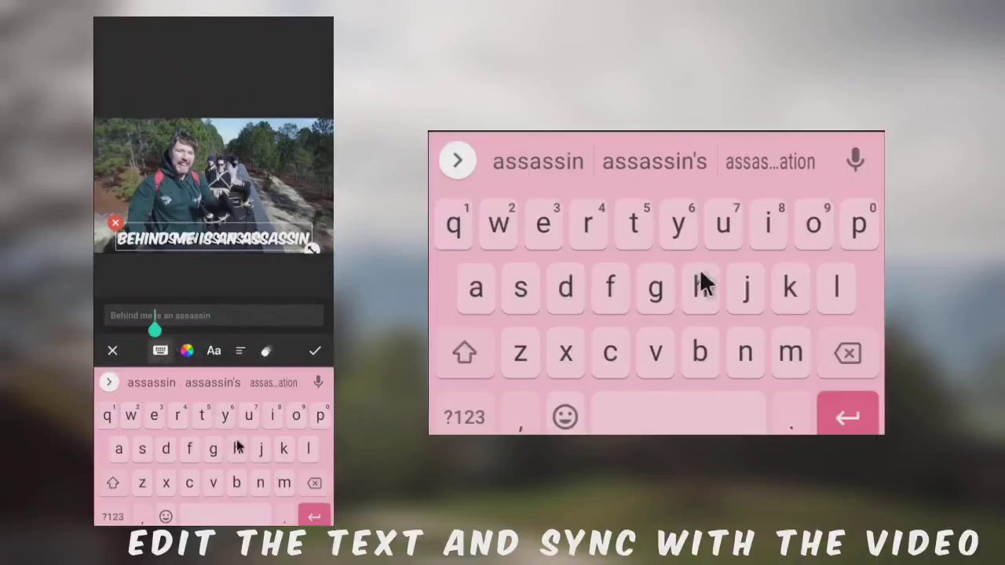
pyautogui.click(317, 489)
pyautogui.click(317, 489)
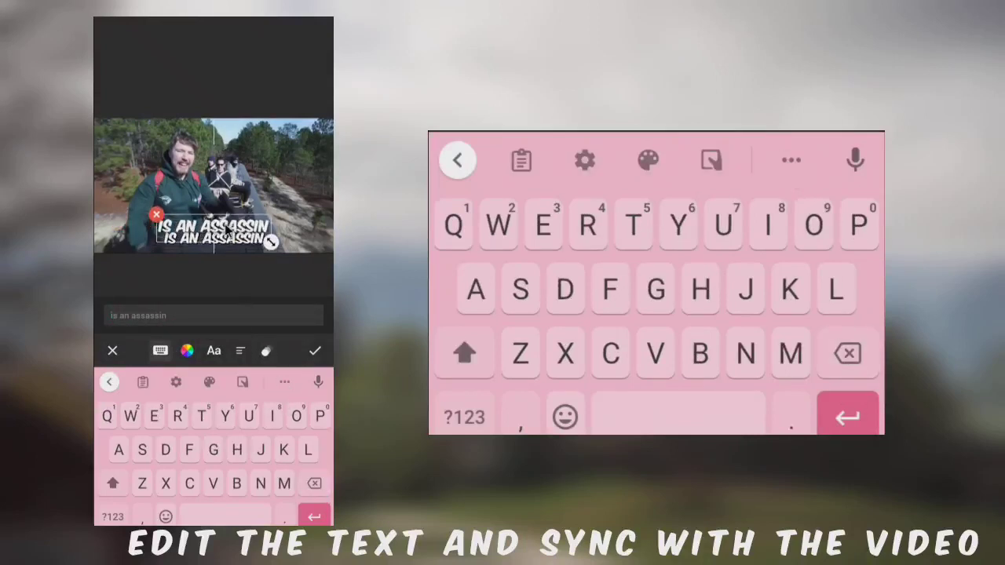
pyautogui.moveTo(236, 222); pyautogui.dragTo(240, 222)
pyautogui.click(314, 352)
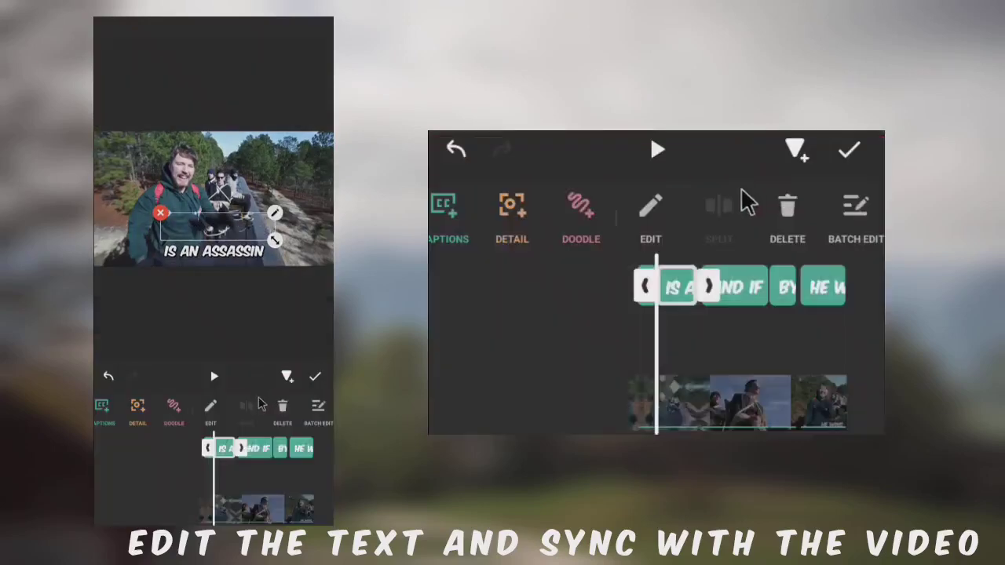
# Shorten the text of the first half of the split caption to "Behind me".
pyautogui.click(670, 313)
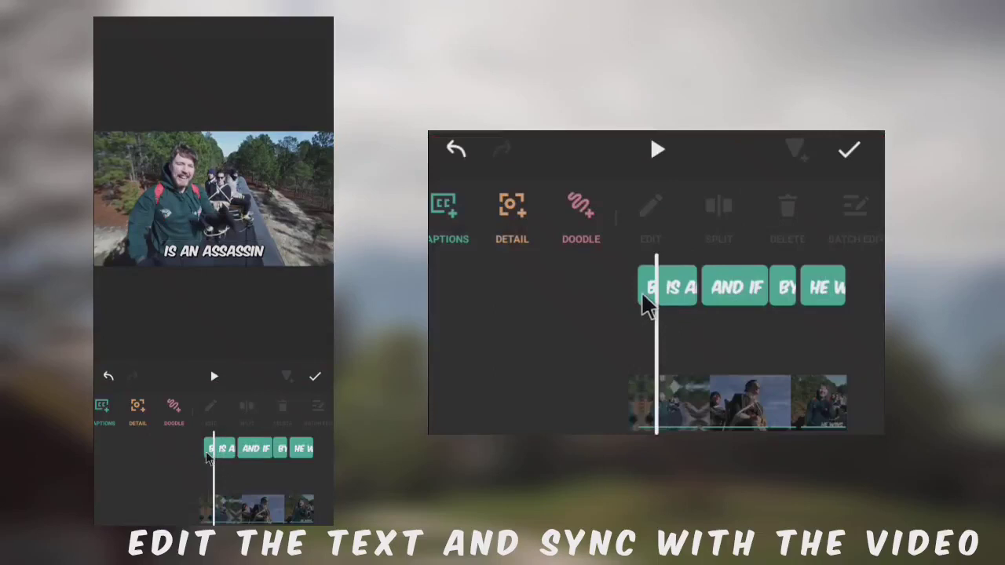
pyautogui.click(651, 288)
pyautogui.click(653, 230)
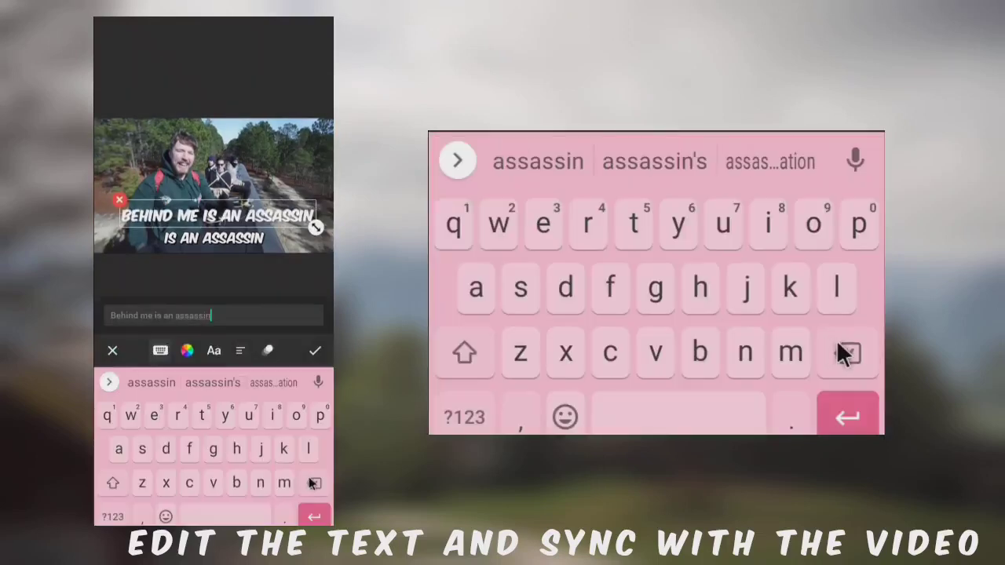
pyautogui.click(838, 346)
pyautogui.moveTo(837, 343); pyautogui.dragTo(837, 342)
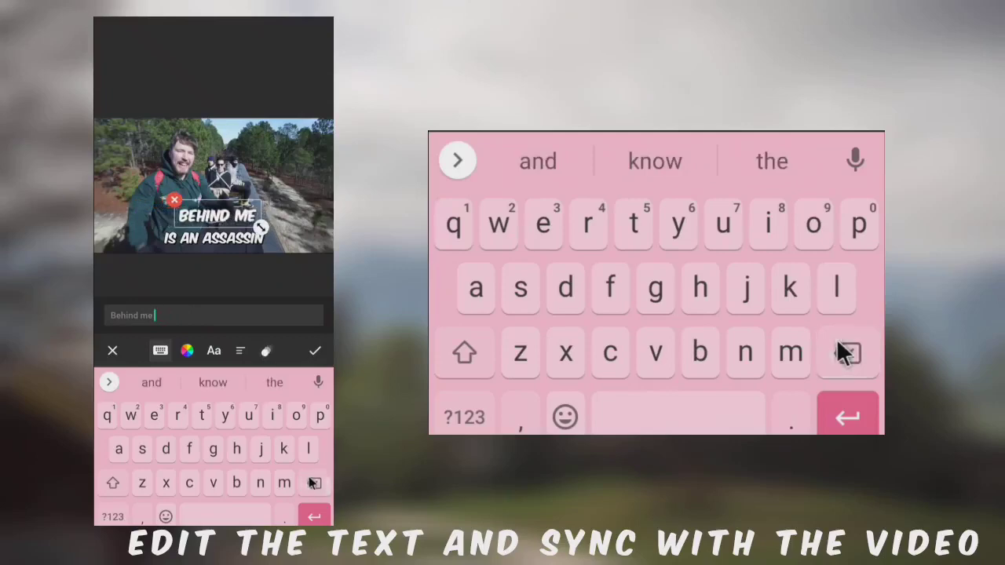
pyautogui.click(319, 350)
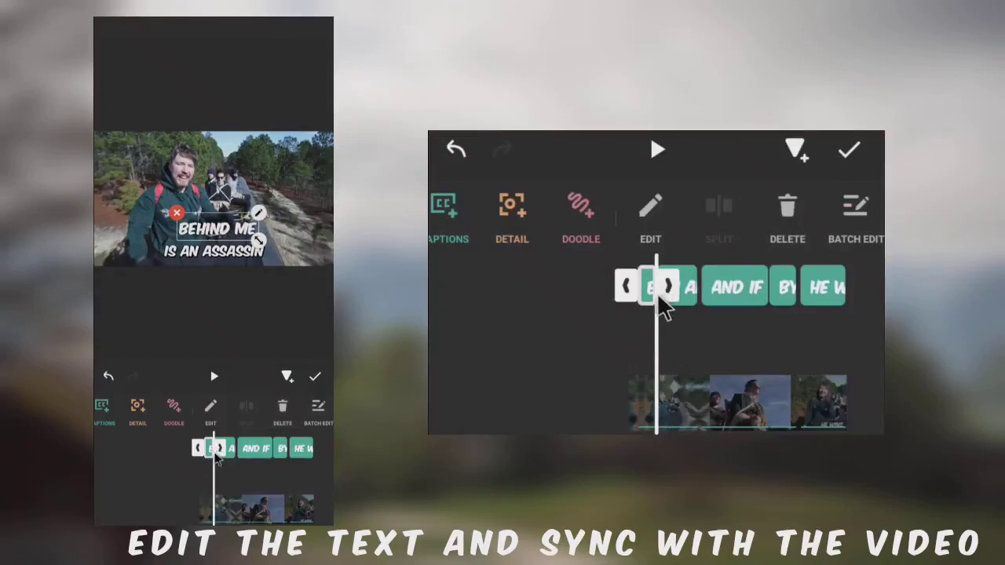
# Trim the "Behind me" clip's end, nudge its text over the video's subtitle, and extend the "is an assassin" clip's start to the playhead.
pyautogui.moveTo(660, 310); pyautogui.dragTo(652, 293)
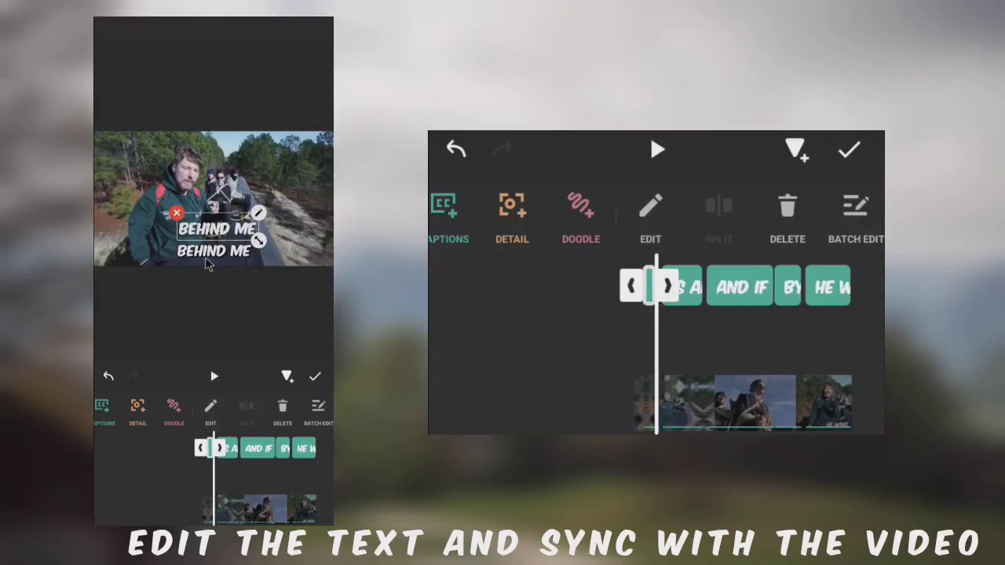
pyautogui.moveTo(224, 234); pyautogui.dragTo(220, 231)
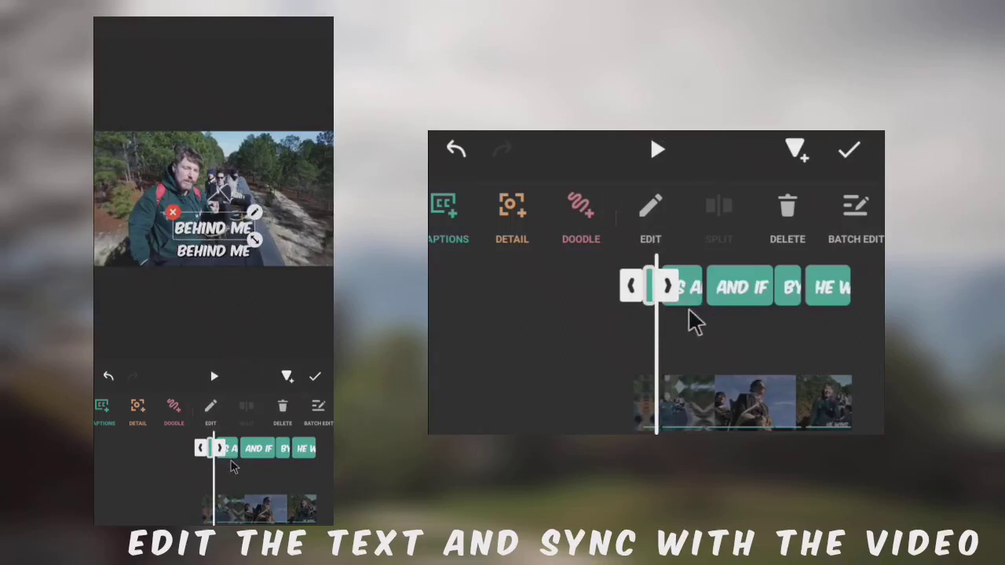
pyautogui.click(690, 292)
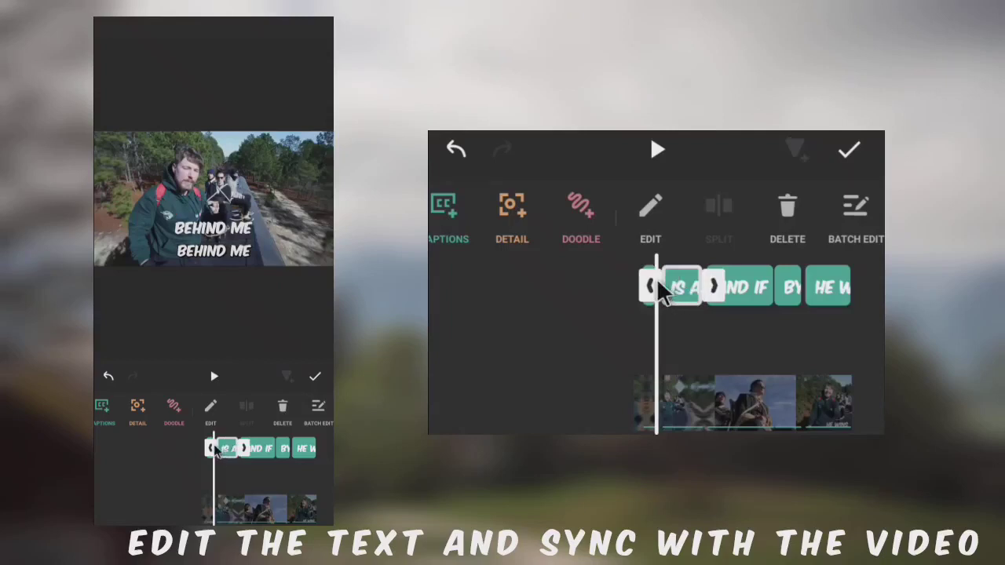
pyautogui.click(656, 278)
pyautogui.click(632, 245)
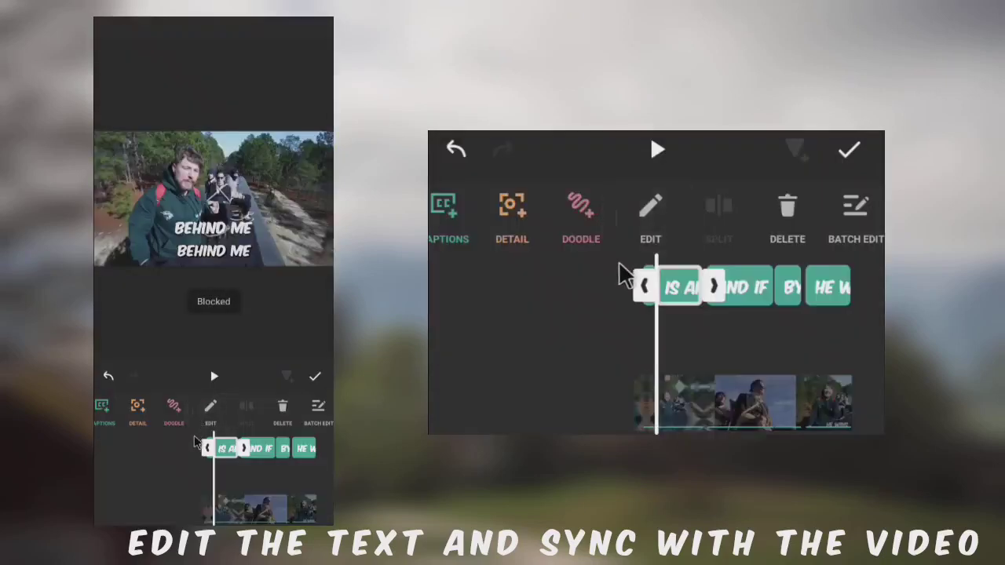
# Replay the opening captions and trim the start of the "is an assassin" clip slightly later, to where those words are spoken.
pyautogui.moveTo(636, 400); pyautogui.dragTo(698, 403)
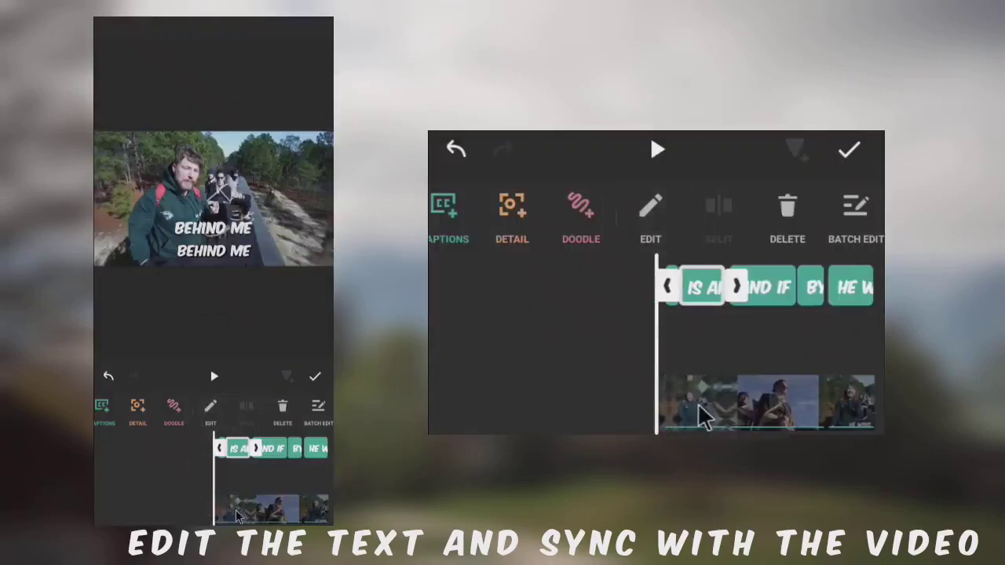
pyautogui.click(656, 152)
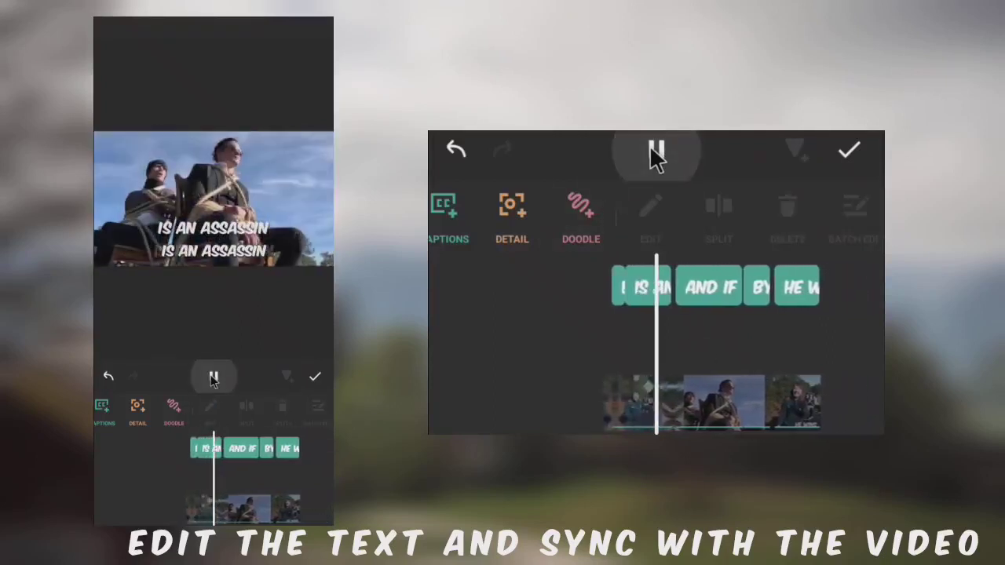
pyautogui.moveTo(583, 400); pyautogui.dragTo(722, 359)
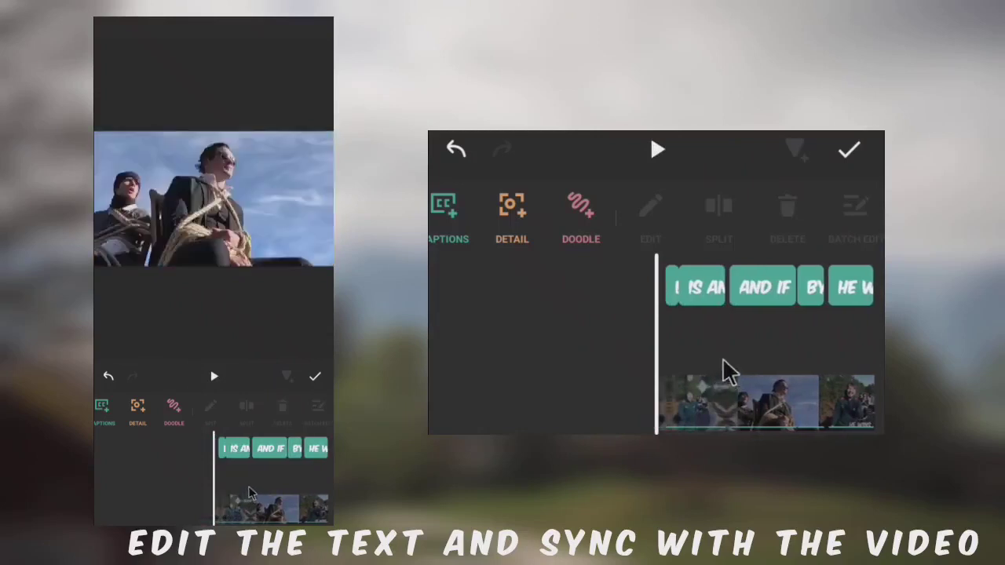
pyautogui.click(658, 151)
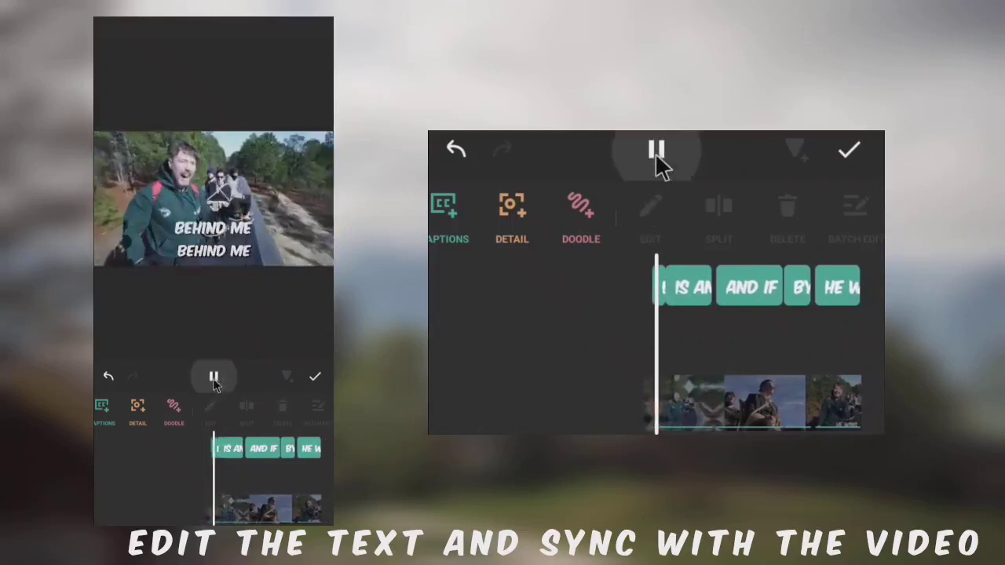
pyautogui.click(656, 153)
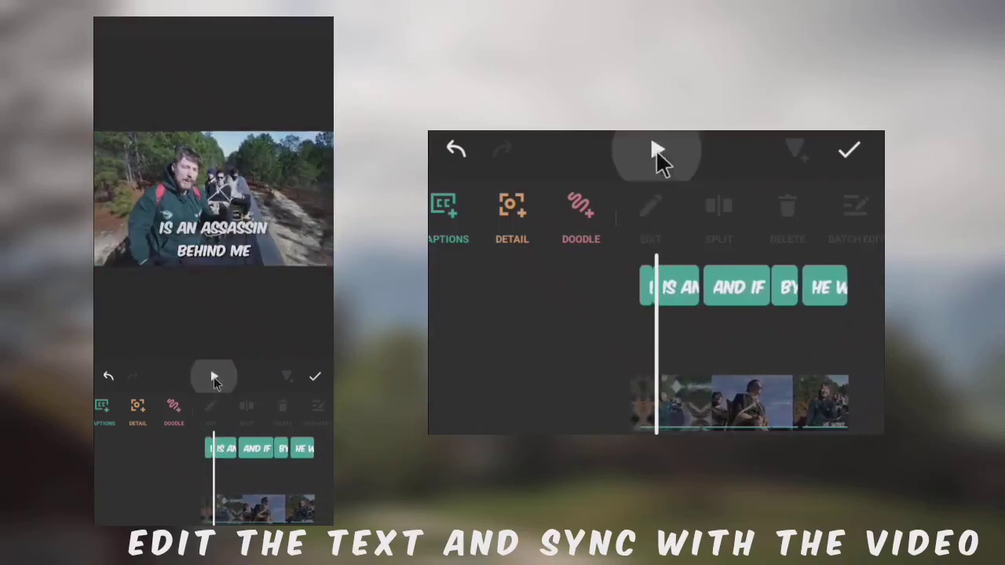
pyautogui.click(662, 277)
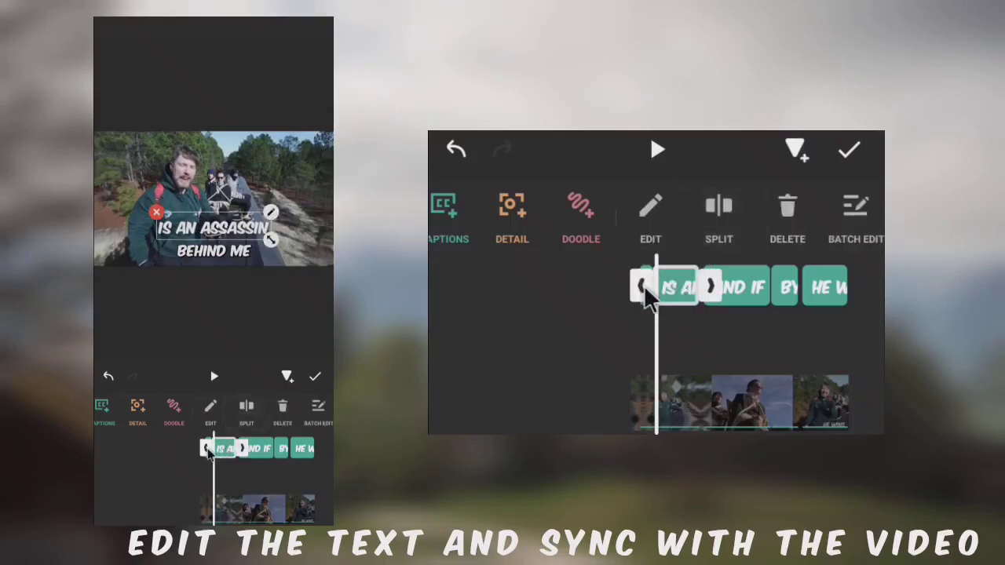
pyautogui.moveTo(644, 286)
pyautogui.mouseDown()
pyautogui.moveTo(655, 288)
pyautogui.moveTo(645, 288)
pyautogui.mouseUp()
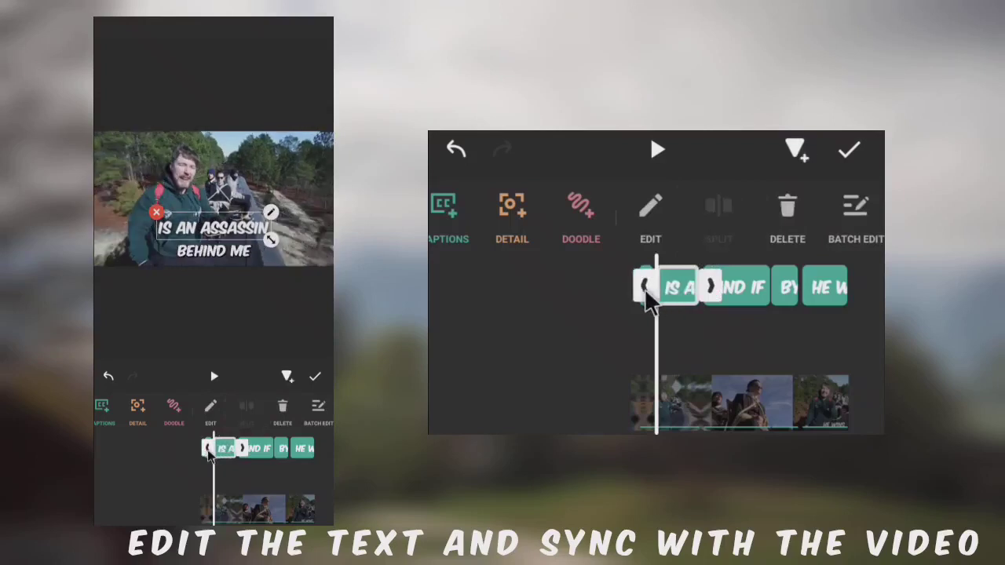
pyautogui.click(635, 309)
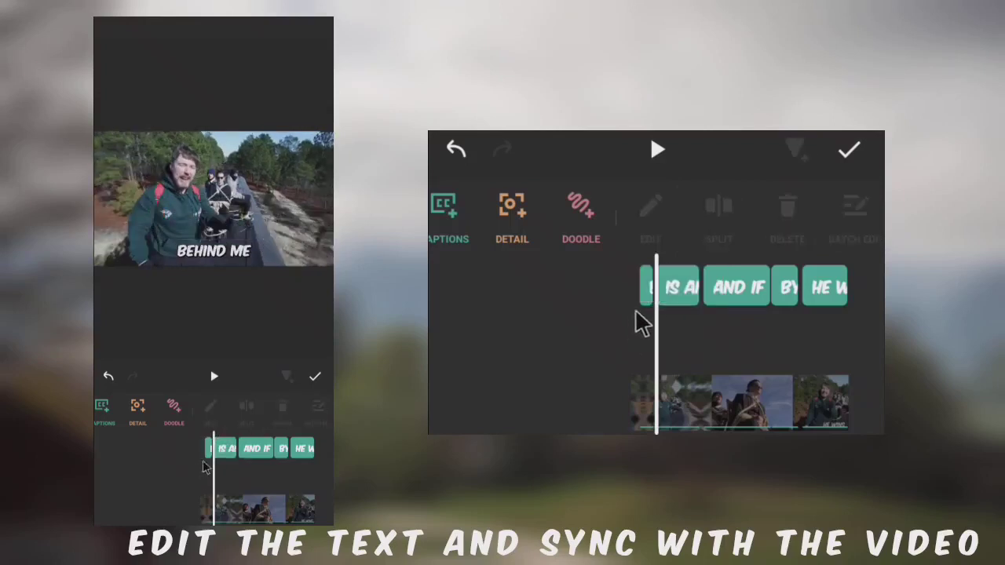
# Extend the end of the "Behind me" caption clip using the clip end option.
pyautogui.click(646, 290)
pyautogui.click(659, 287)
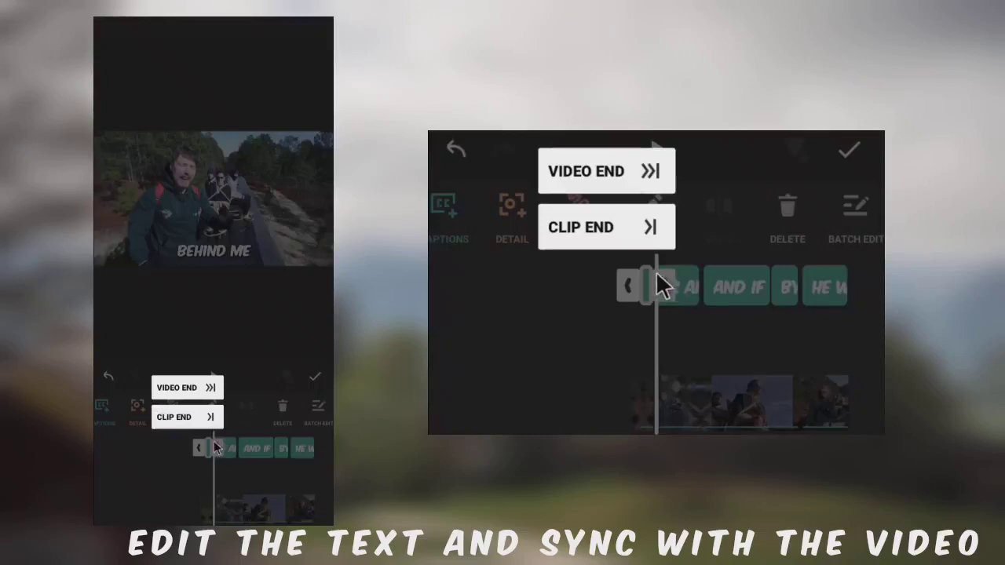
pyautogui.click(638, 220)
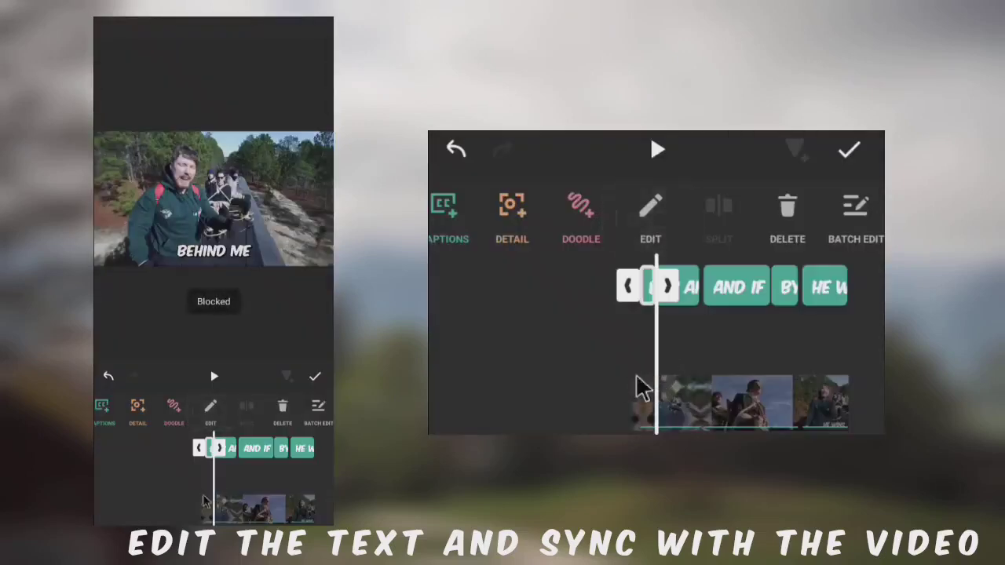
# Play to the caption "And if he stabs me with this rubber knife" and set the captions' text size to 12.
pyautogui.click(654, 153)
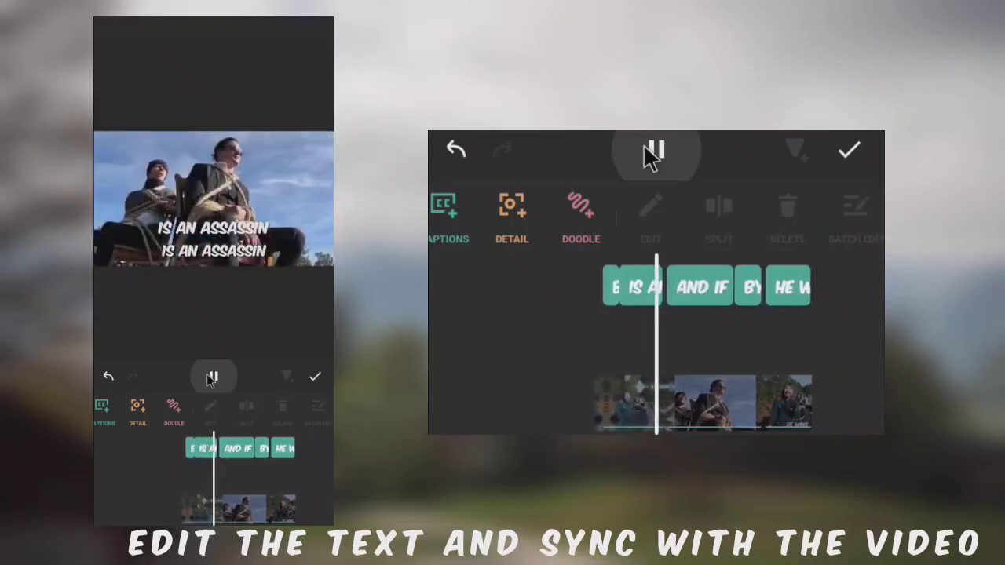
pyautogui.click(654, 153)
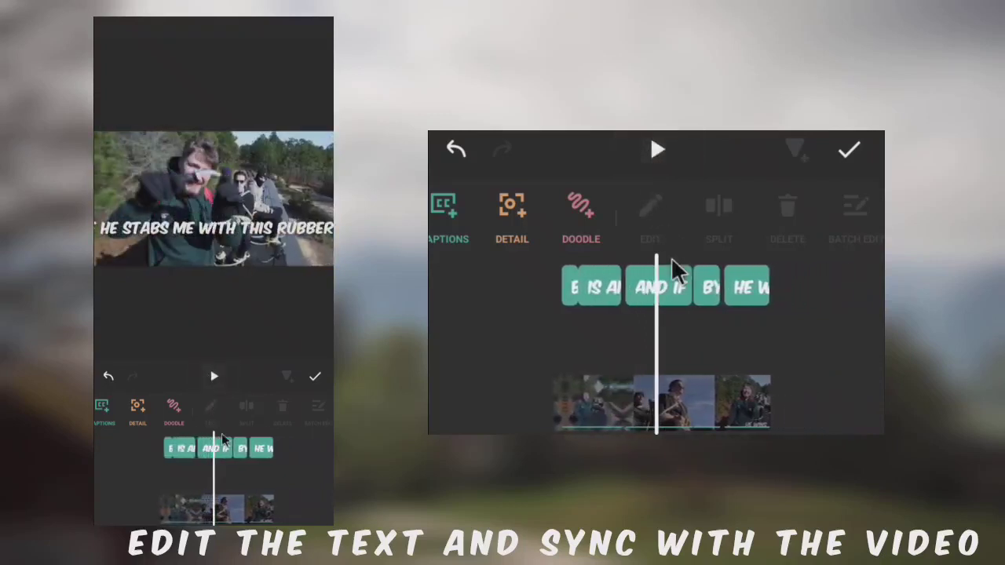
pyautogui.click(668, 279)
pyautogui.click(642, 226)
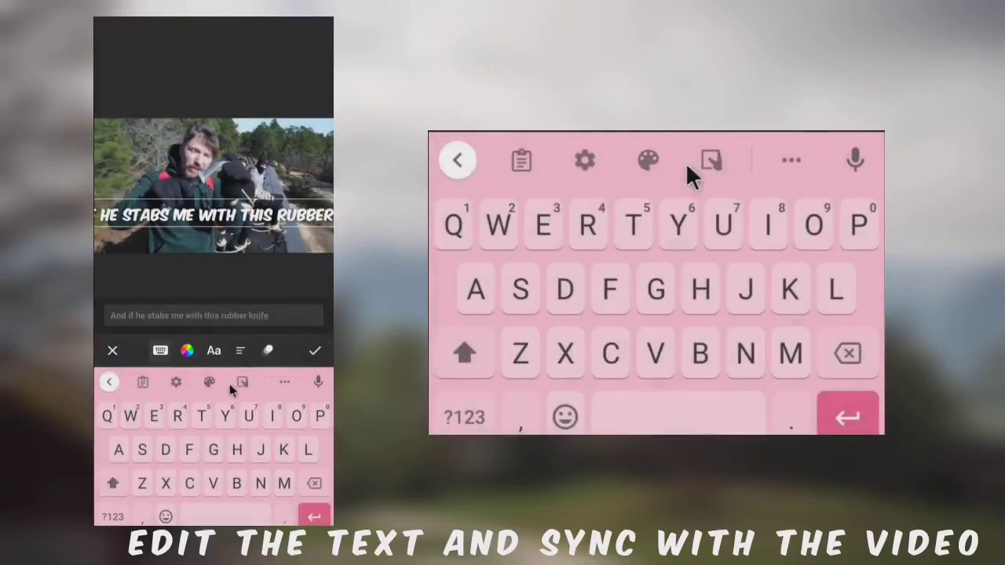
pyautogui.click(240, 351)
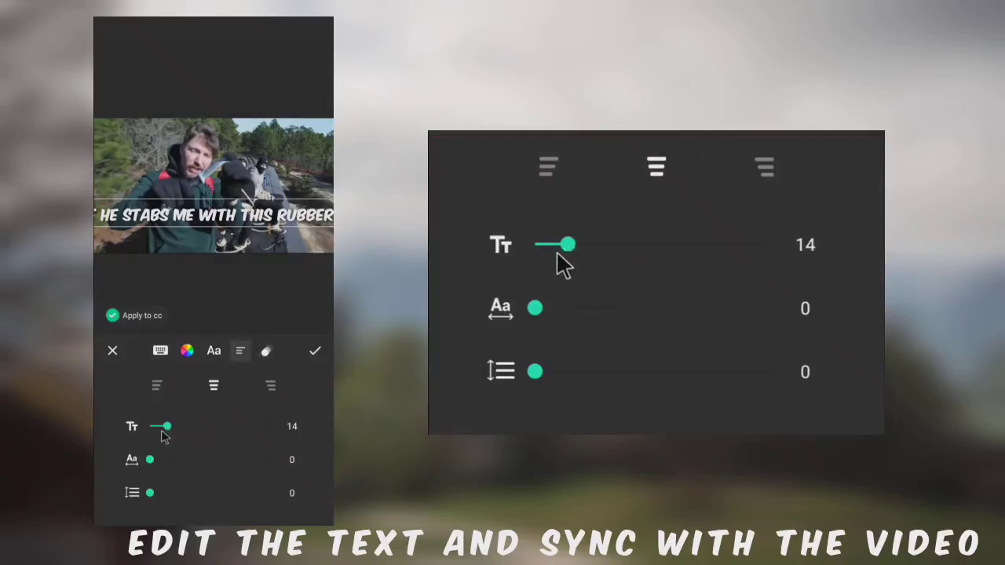
pyautogui.moveTo(165, 437); pyautogui.dragTo(164, 442)
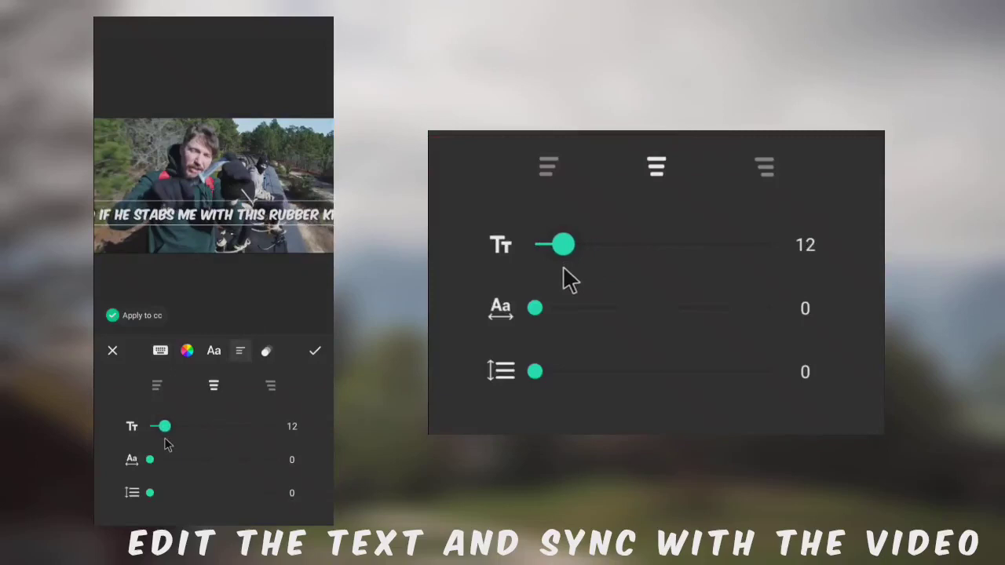
pyautogui.click(307, 357)
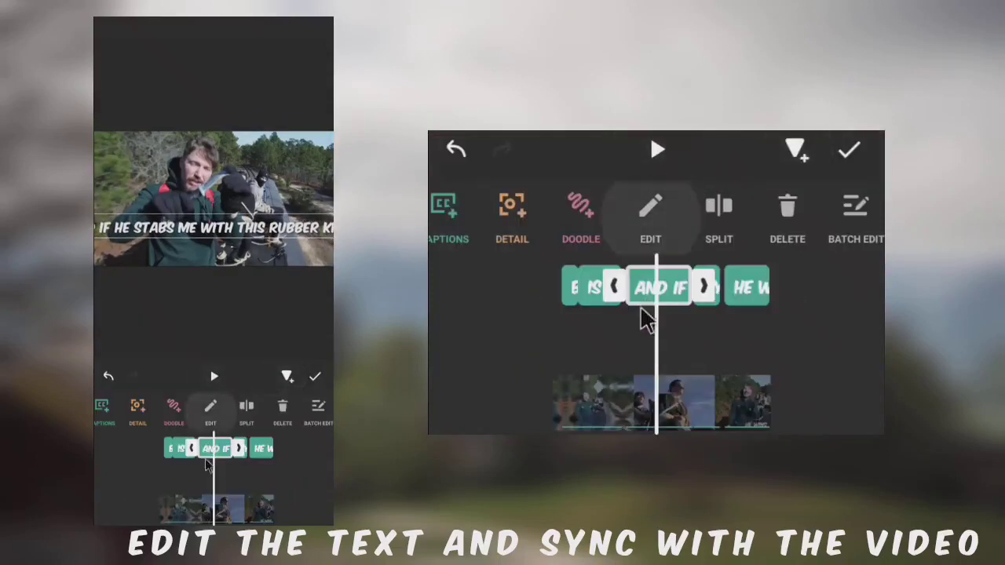
# Replay from the end of "is an assassin" and split the next caption clip where "And if he stabs me" ends.
pyautogui.moveTo(209, 481); pyautogui.dragTo(224, 480)
pyautogui.click(212, 410)
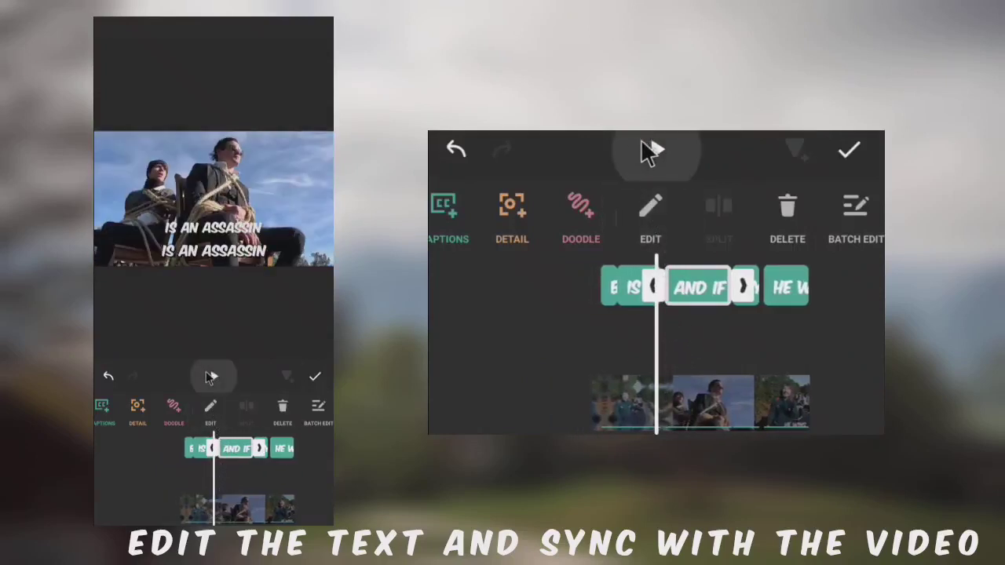
pyautogui.click(643, 151)
pyautogui.click(643, 151)
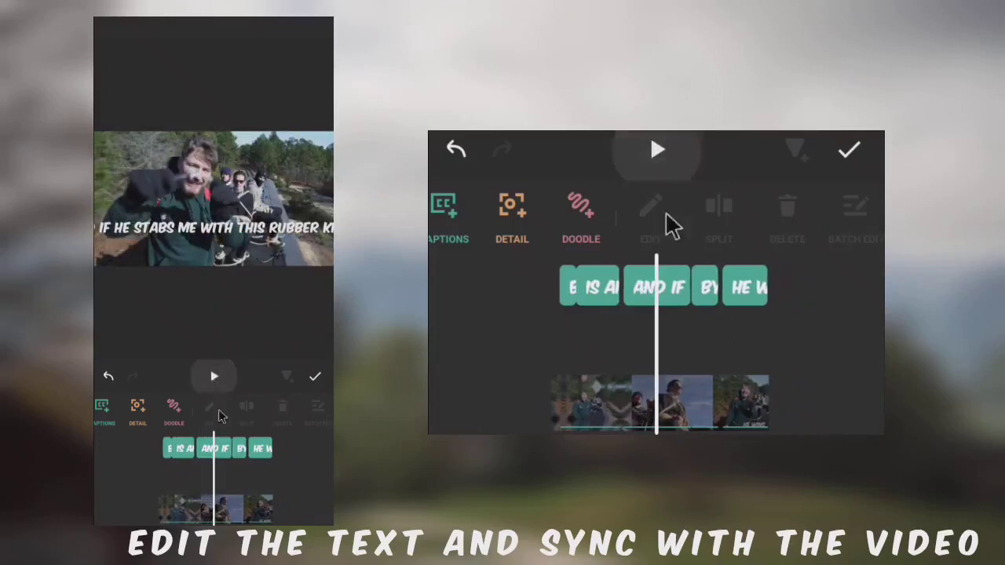
pyautogui.click(667, 293)
pyautogui.click(697, 232)
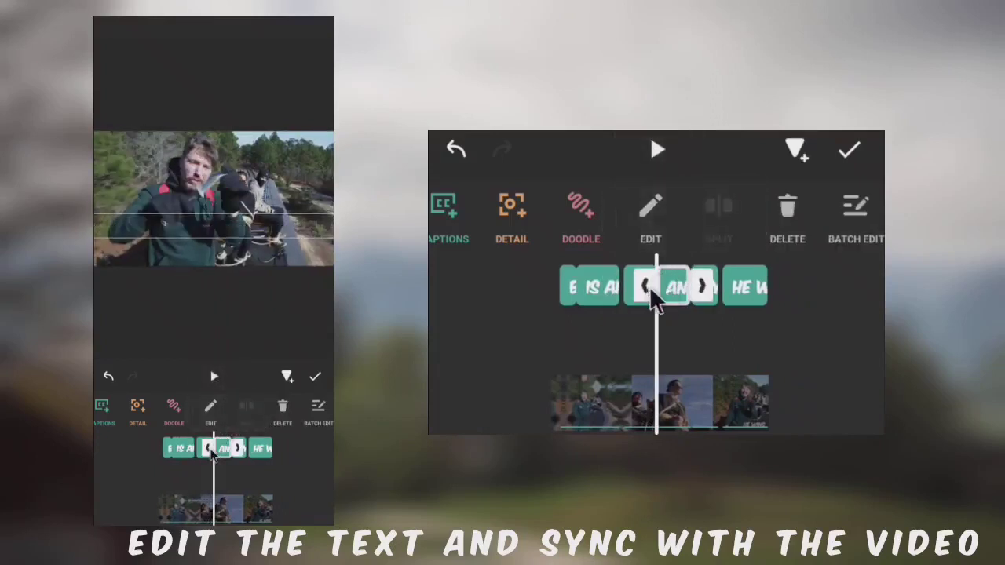
pyautogui.click(637, 363)
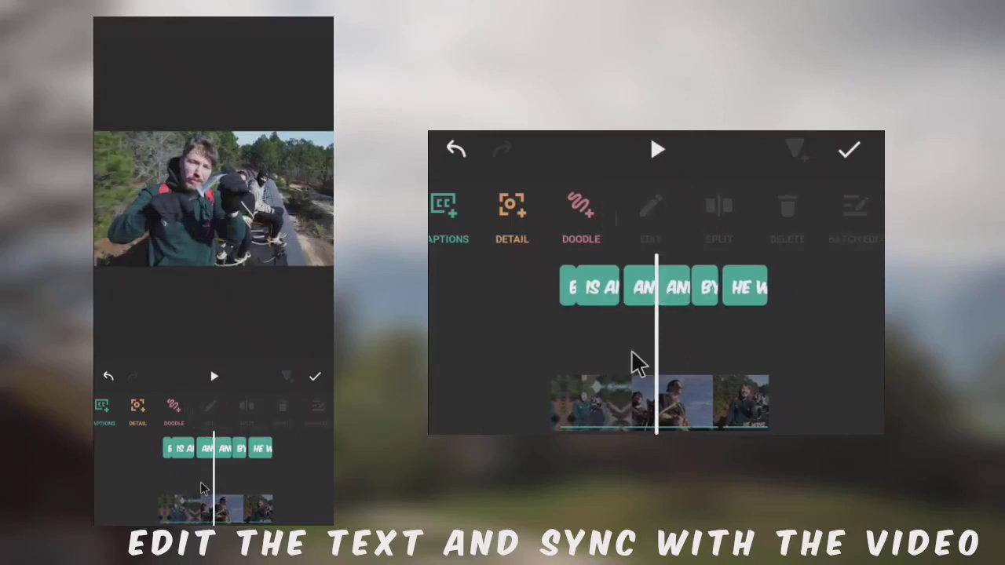
# Shorten the first half's text of the newly split caption to "And if he stabs me".
pyautogui.click(644, 306)
pyautogui.click(649, 209)
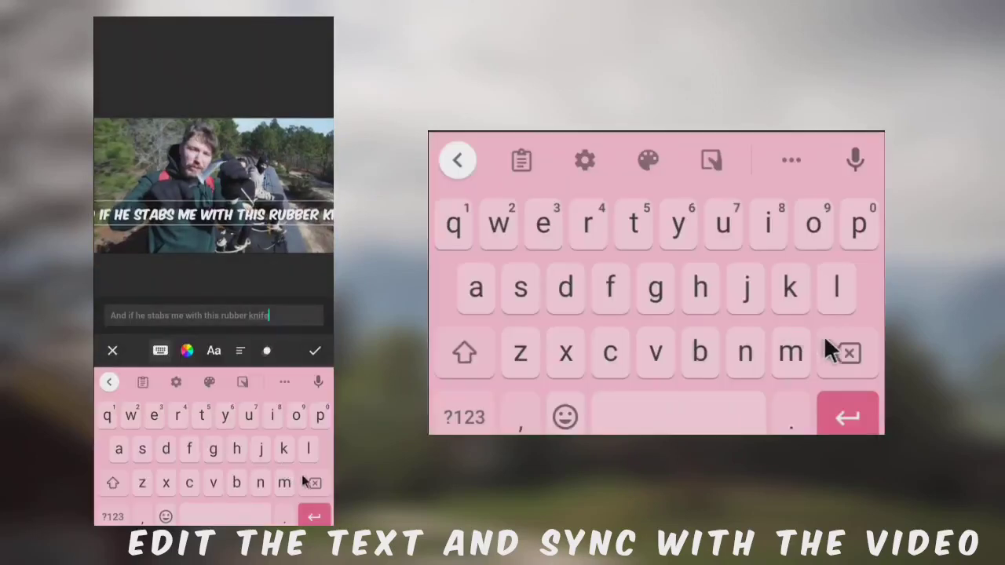
pyautogui.click(312, 486)
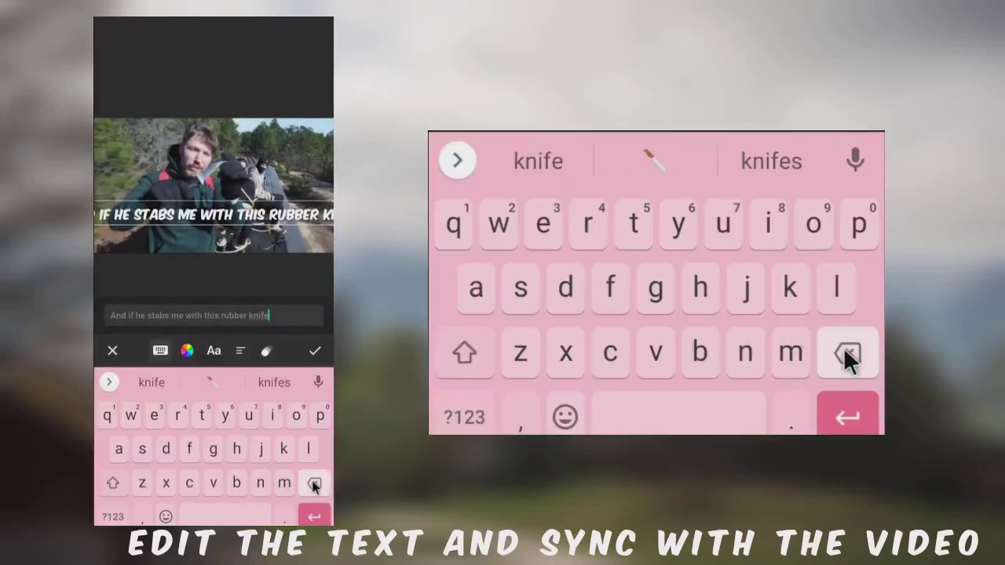
pyautogui.click(313, 485)
pyautogui.click(312, 485)
pyautogui.click(313, 485)
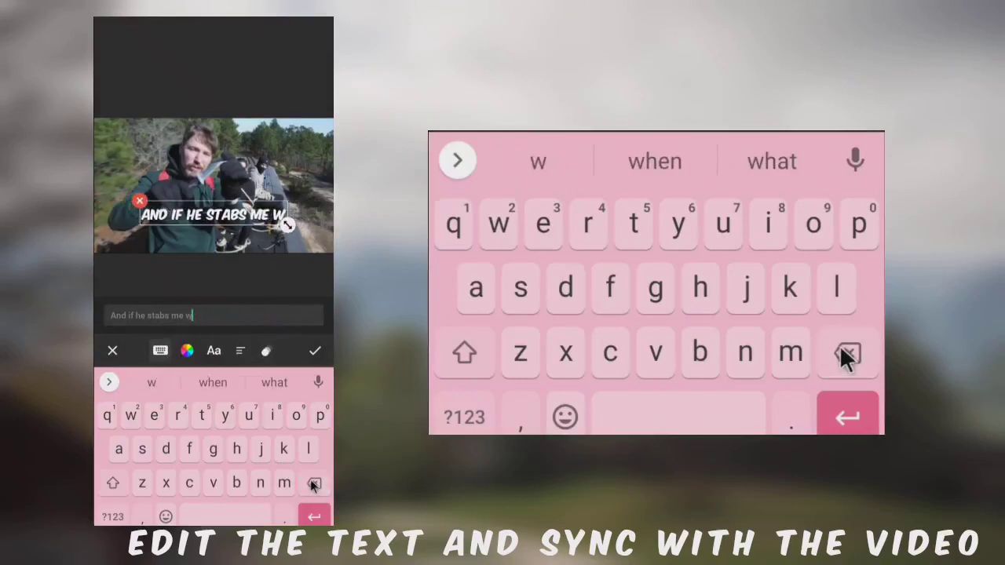
pyautogui.click(312, 484)
pyautogui.click(311, 484)
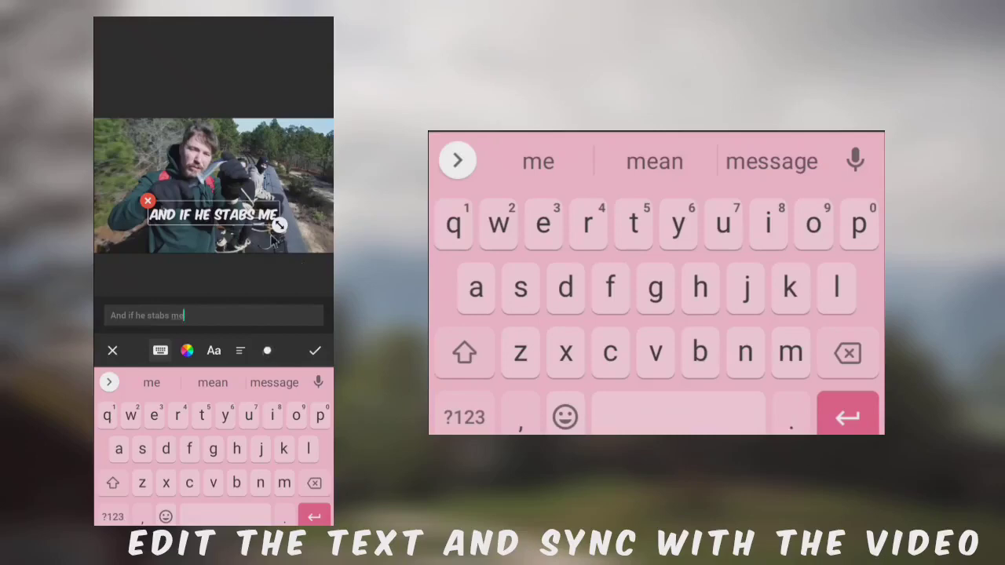
pyautogui.click(325, 344)
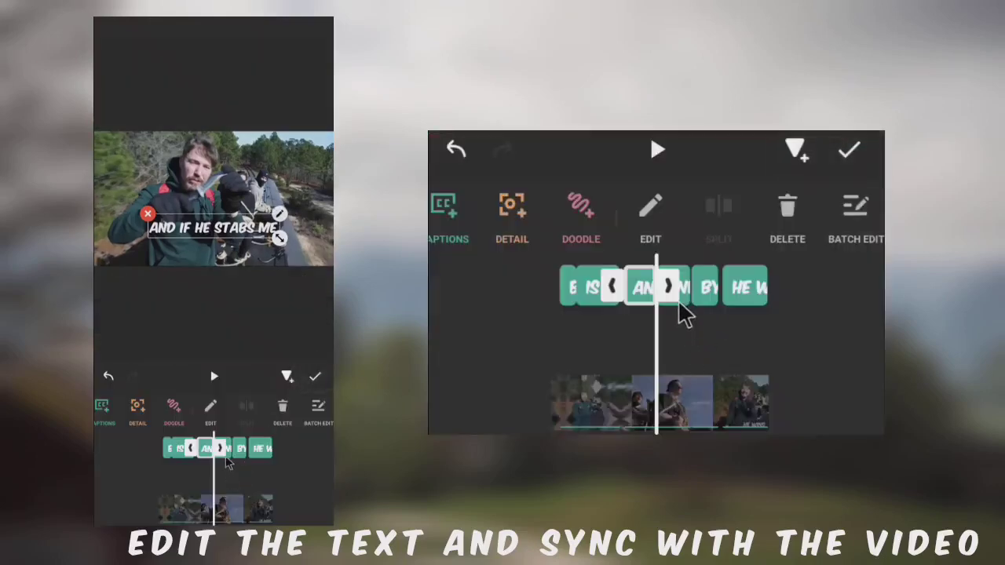
# Cut the second half's text of the split caption down to "with this rubber knife".
pyautogui.click(680, 301)
pyautogui.click(684, 320)
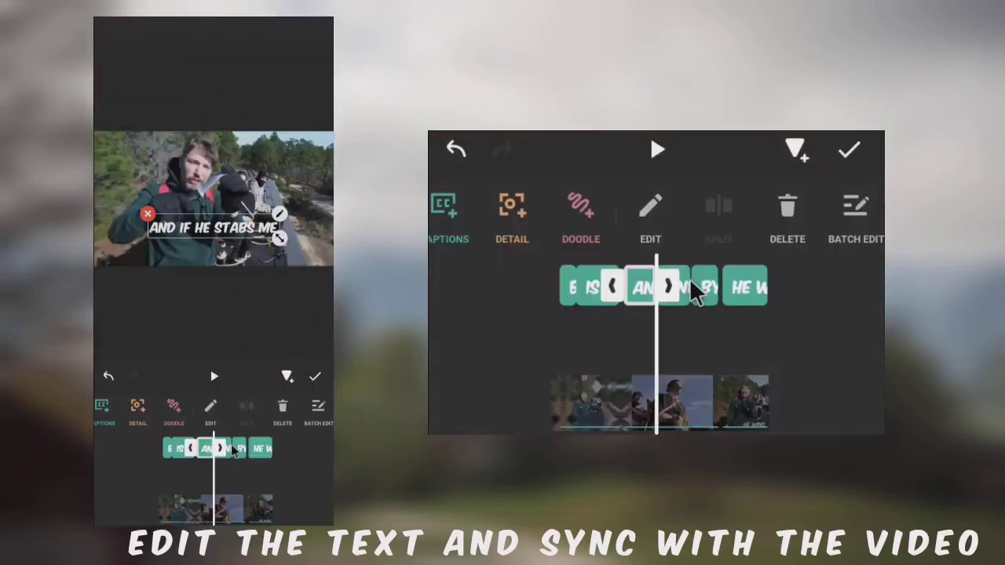
pyautogui.click(691, 284)
pyautogui.click(652, 210)
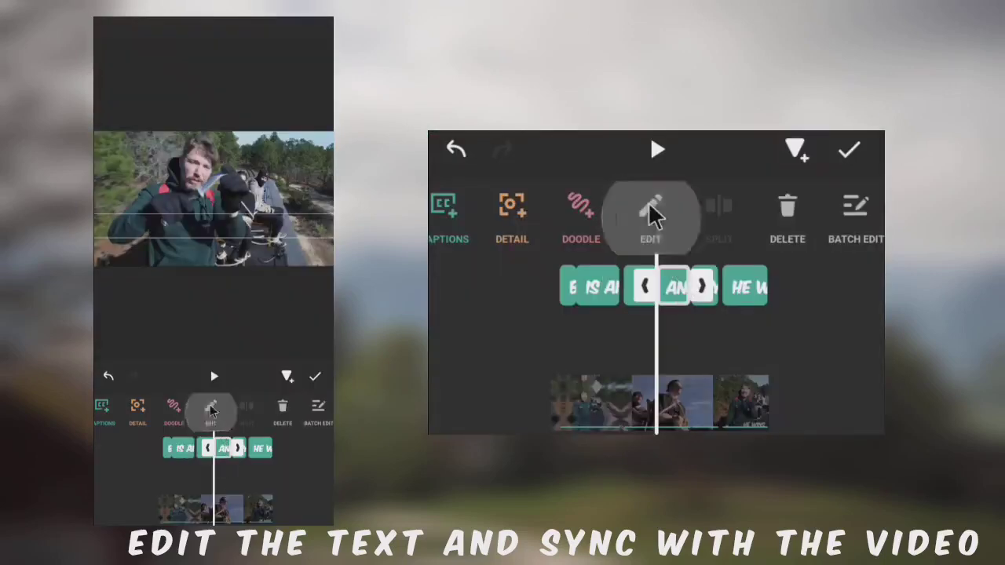
pyautogui.press('BackSpace')
pyautogui.press('BackSpace')
pyautogui.press('BackSpace')
pyautogui.press('BackSpace')
pyautogui.press('BackSpace')
pyautogui.press('BackSpace')
pyautogui.press('BackSpace')
pyautogui.press('BackSpace')
pyautogui.press('BackSpace')
pyautogui.press('BackSpace')
pyautogui.press('BackSpace')
pyautogui.press('BackSpace')
pyautogui.press('BackSpace')
pyautogui.press('BackSpace')
pyautogui.press('BackSpace')
pyautogui.press('BackSpace')
pyautogui.press('BackSpace')
pyautogui.press('BackSpace')
pyautogui.press('BackSpace')
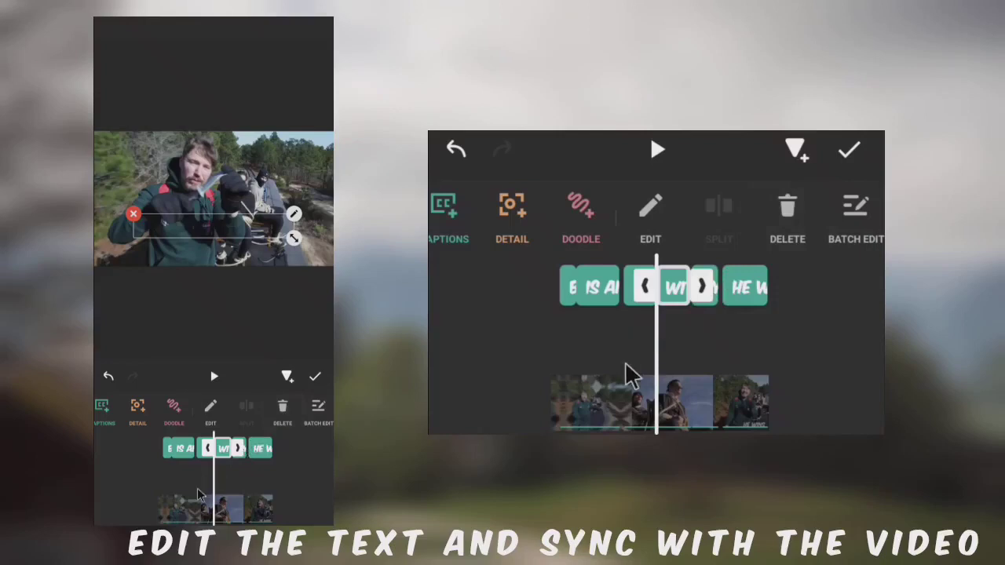
# Play the remaining captions to the end of the video to check their timing against its own subtitles.
pyautogui.click(677, 171)
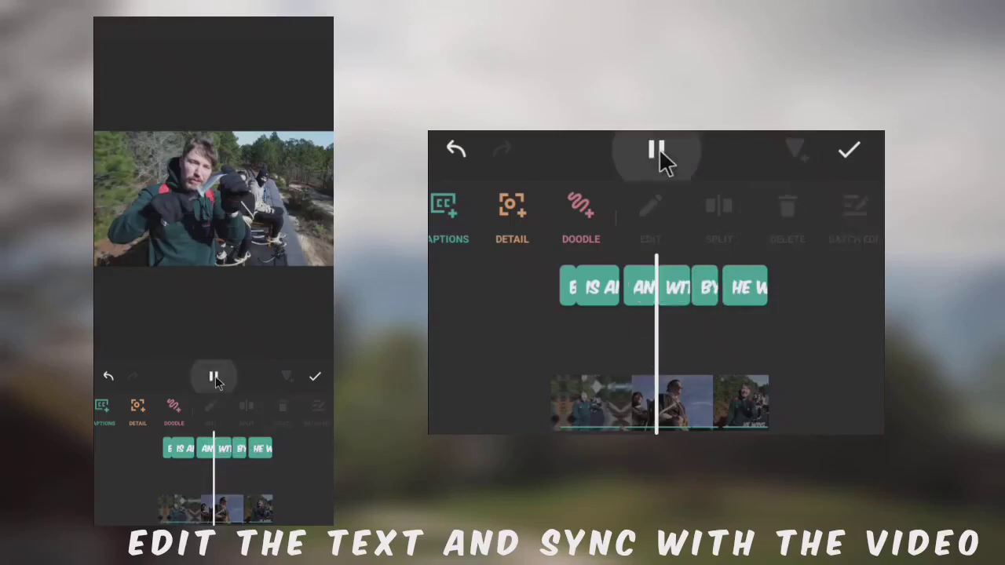
pyautogui.click(660, 151)
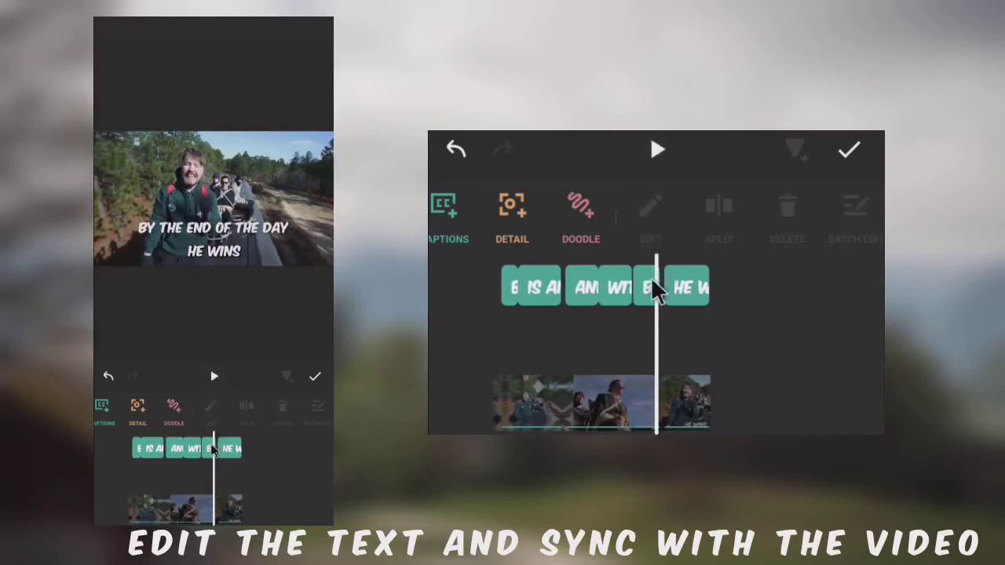
pyautogui.click(643, 137)
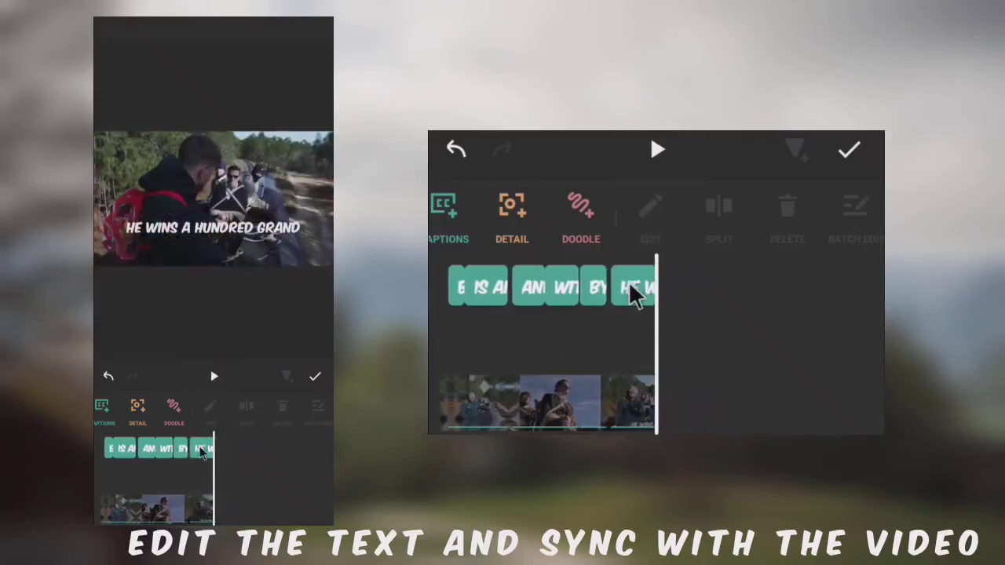
pyautogui.moveTo(599, 322); pyautogui.dragTo(819, 416)
# Replay to where "He wins" begins and extend the final caption clip's start back using the Clip beginning option.
pyautogui.click(658, 151)
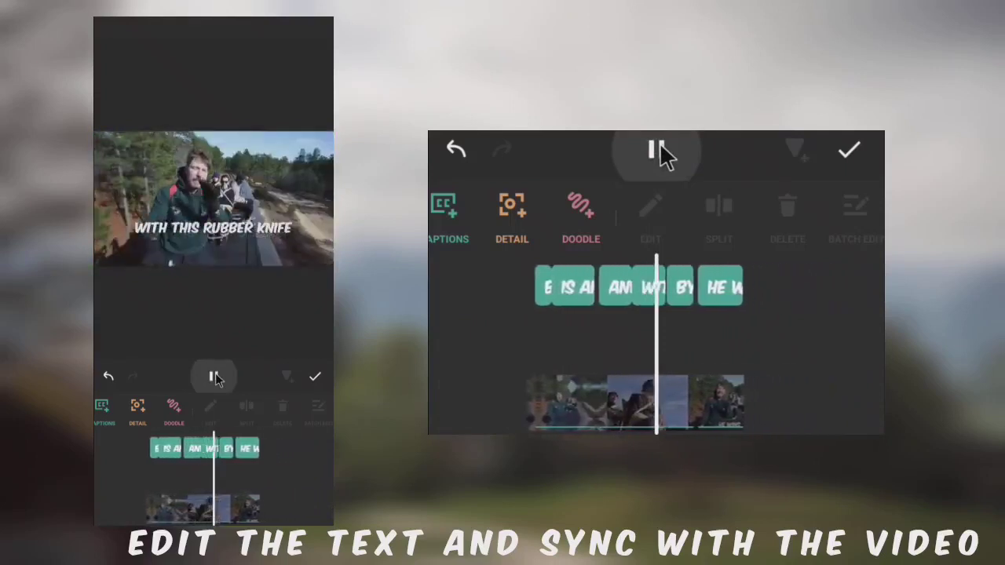
pyautogui.click(659, 153)
pyautogui.click(660, 154)
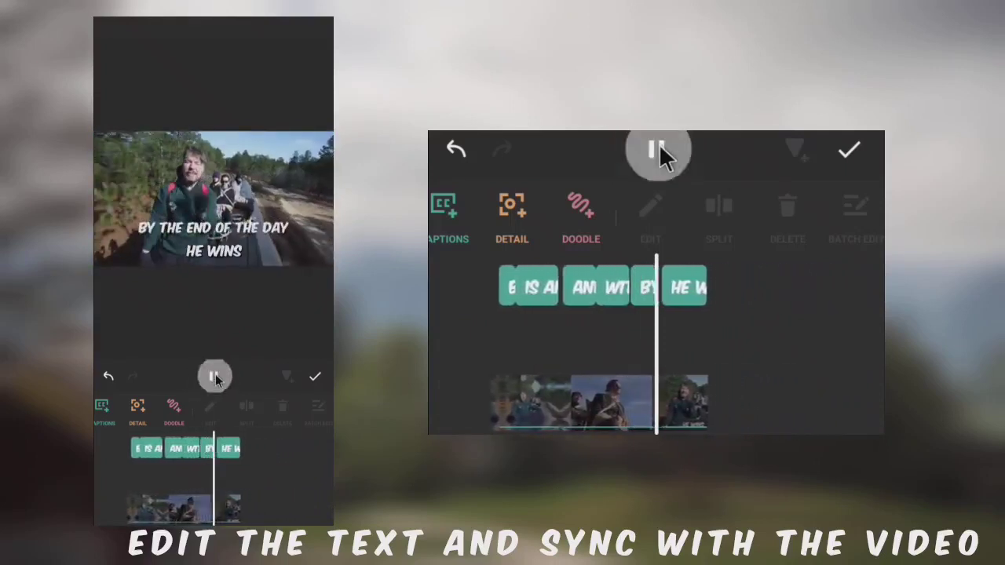
pyautogui.click(659, 153)
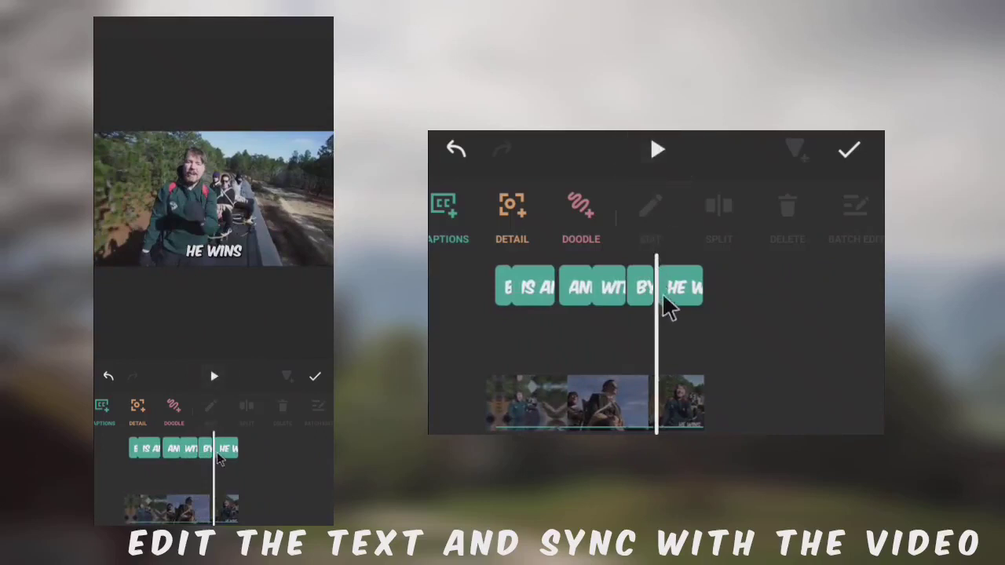
pyautogui.click(668, 292)
pyautogui.click(645, 285)
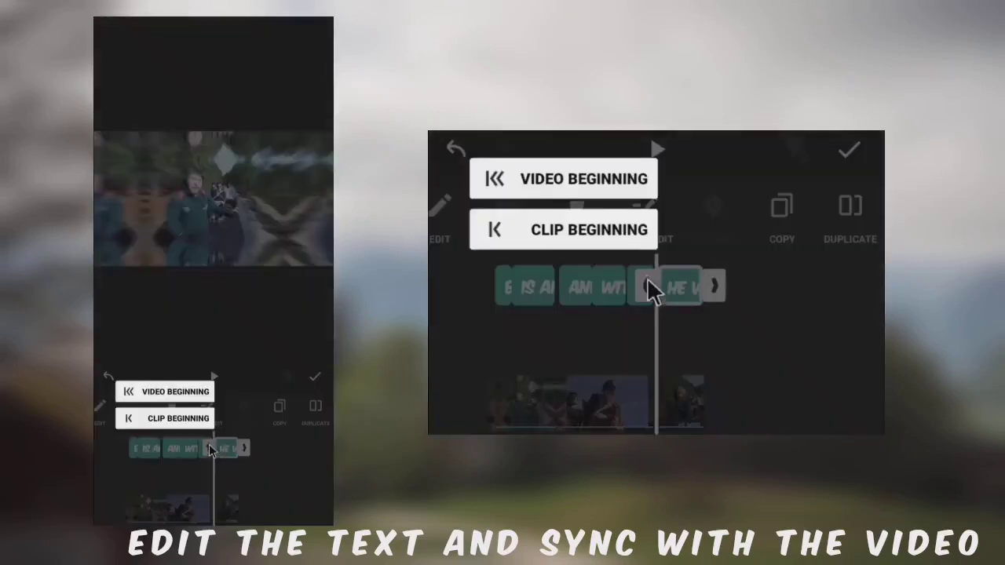
pyautogui.click(606, 221)
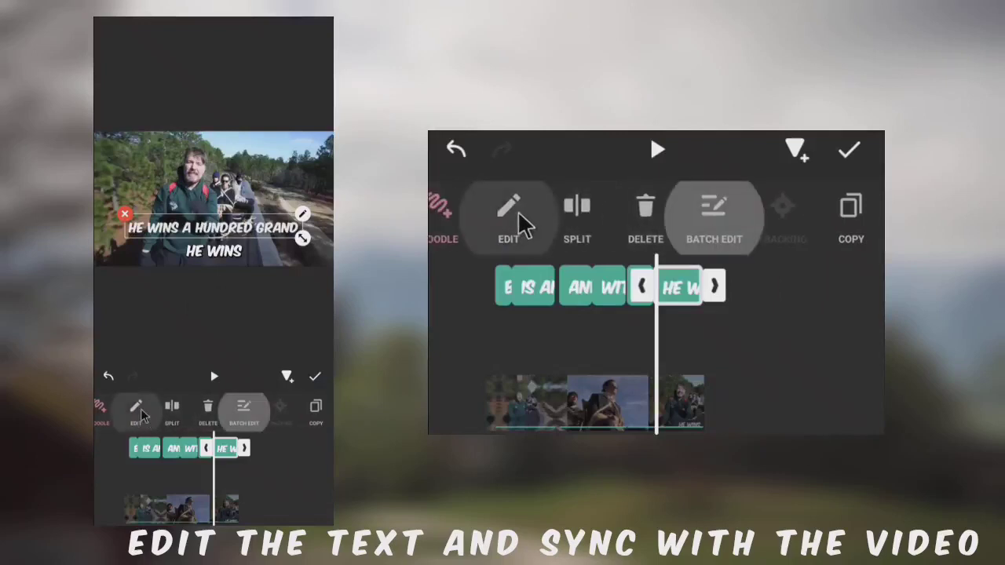
# Shorten the final caption's text to "he wins".
pyautogui.click(519, 220)
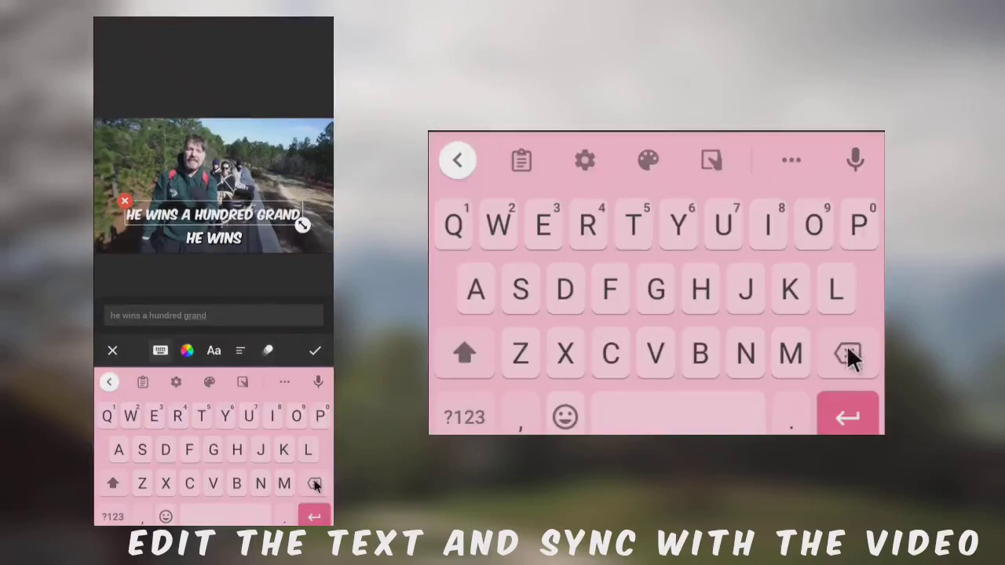
pyautogui.click(314, 483)
pyautogui.click(315, 483)
pyautogui.click(314, 484)
pyautogui.click(314, 484)
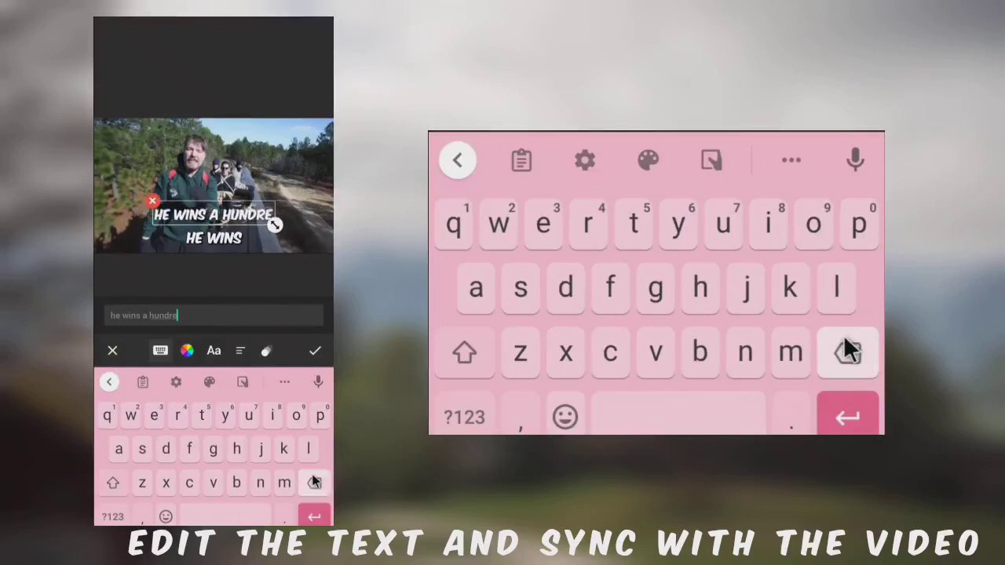
pyautogui.click(314, 484)
pyautogui.click(314, 483)
pyautogui.click(314, 484)
pyautogui.click(314, 483)
pyautogui.click(315, 484)
pyautogui.click(314, 484)
pyautogui.click(314, 483)
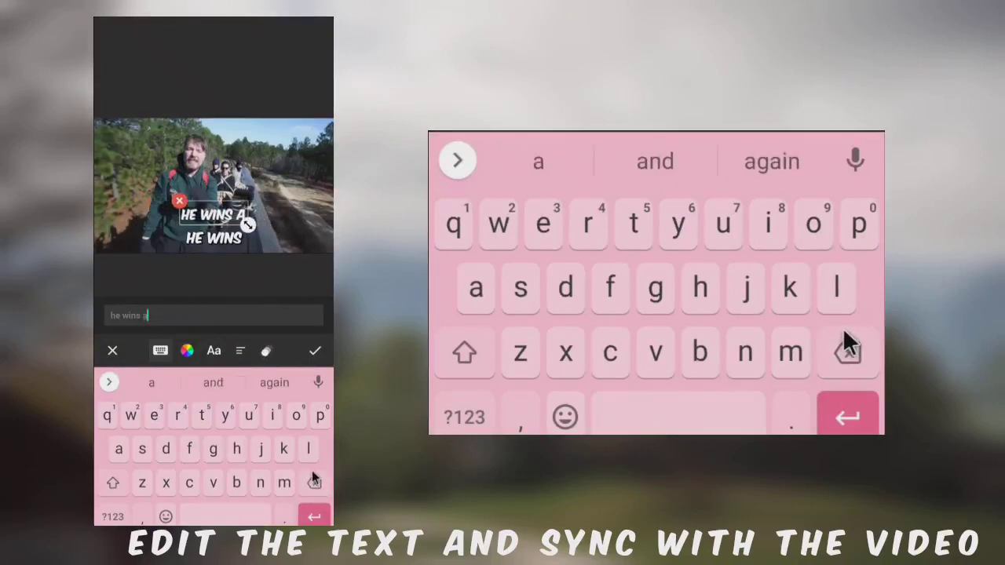
pyautogui.click(314, 482)
pyautogui.click(314, 482)
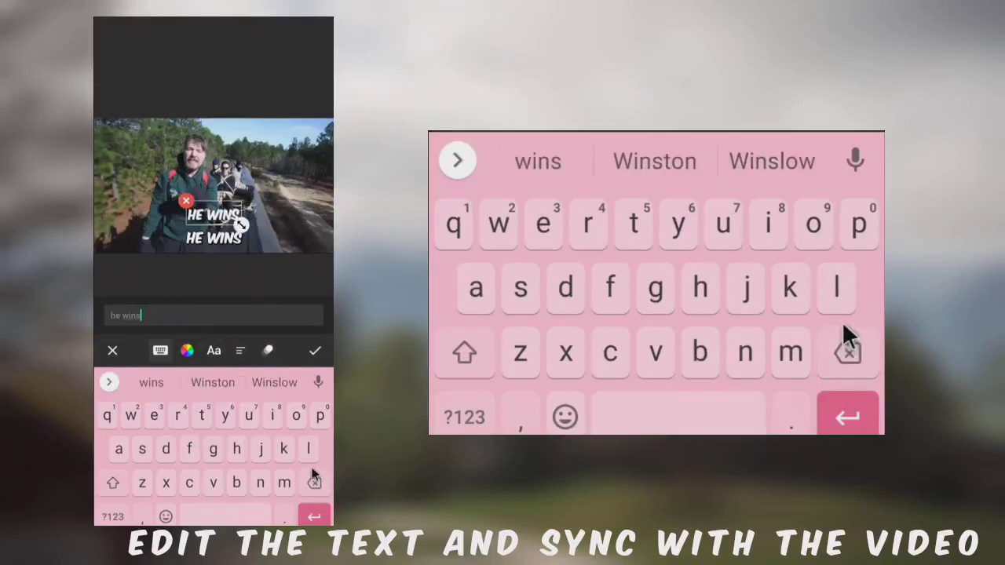
pyautogui.click(316, 352)
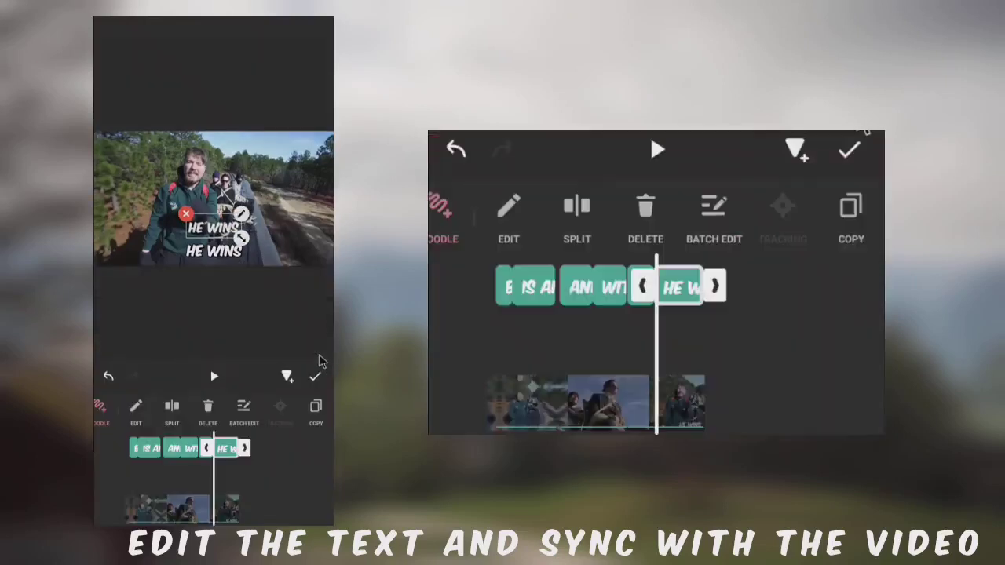
# Play on to where the video's own "$100,000" subtitle shows and split the "he wins" caption there.
pyautogui.click(214, 378)
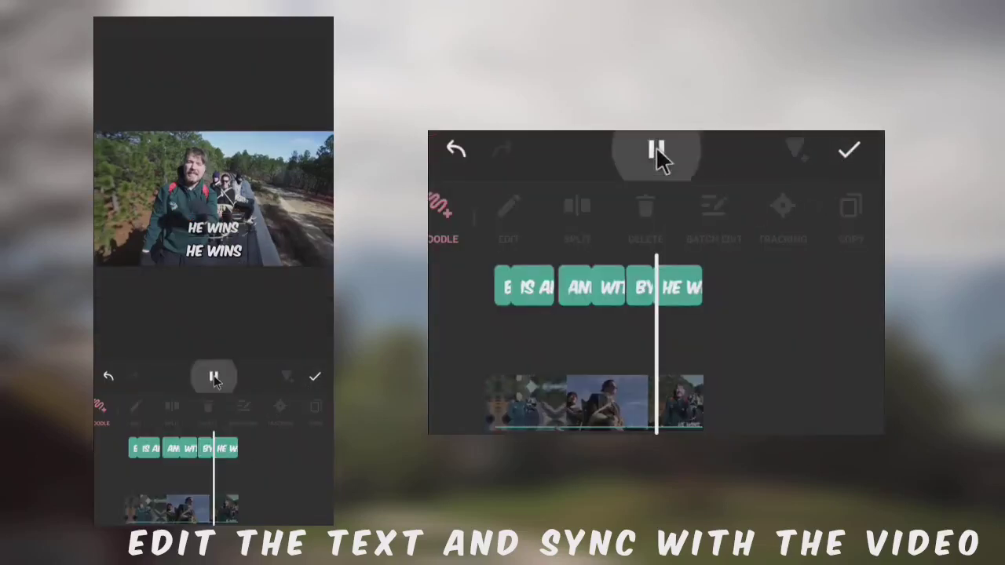
pyautogui.click(653, 153)
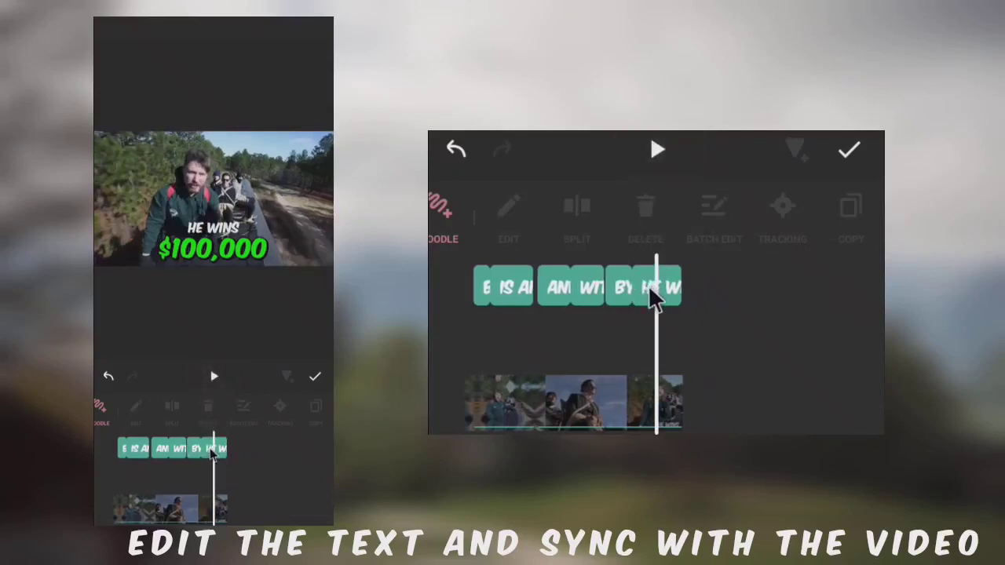
pyautogui.click(650, 287)
pyautogui.click(567, 214)
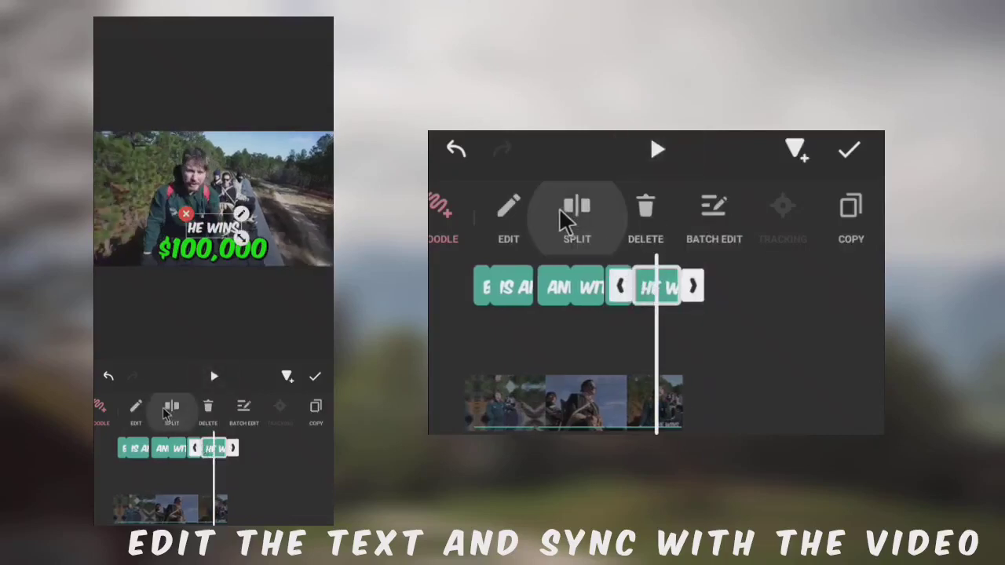
pyautogui.click(561, 213)
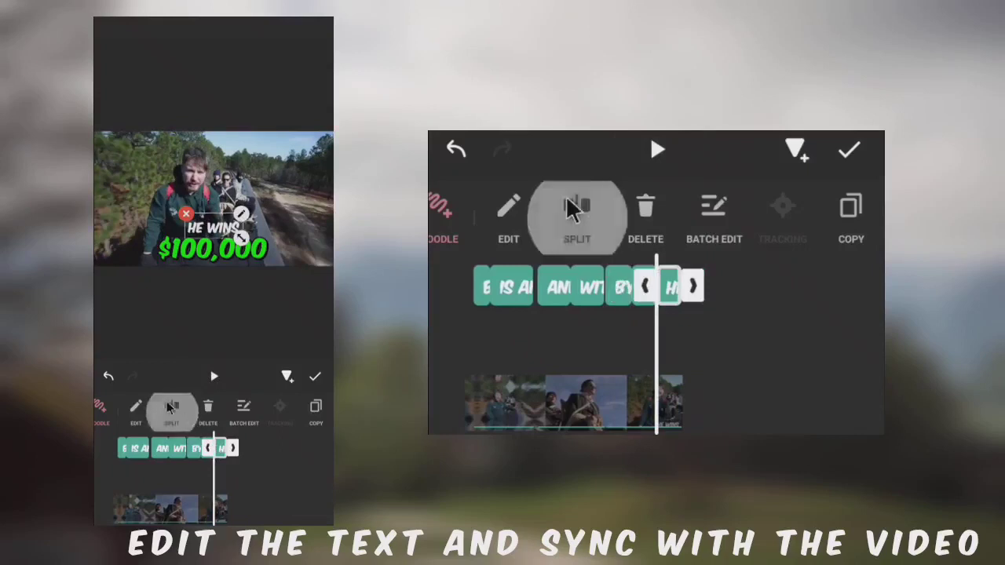
# Replace the text of the split caption's second half with "$100,000".
pyautogui.click(510, 212)
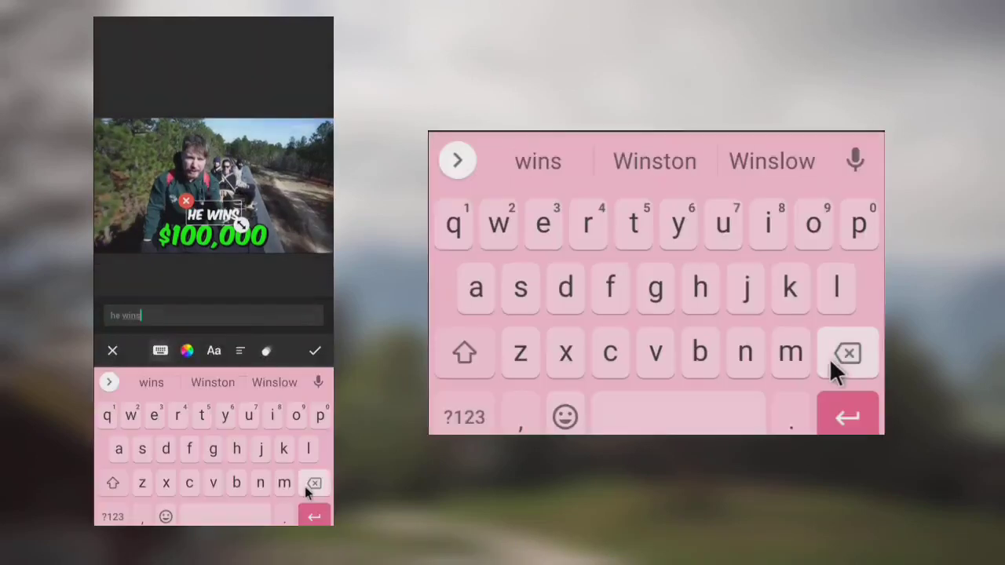
pyautogui.click(305, 485)
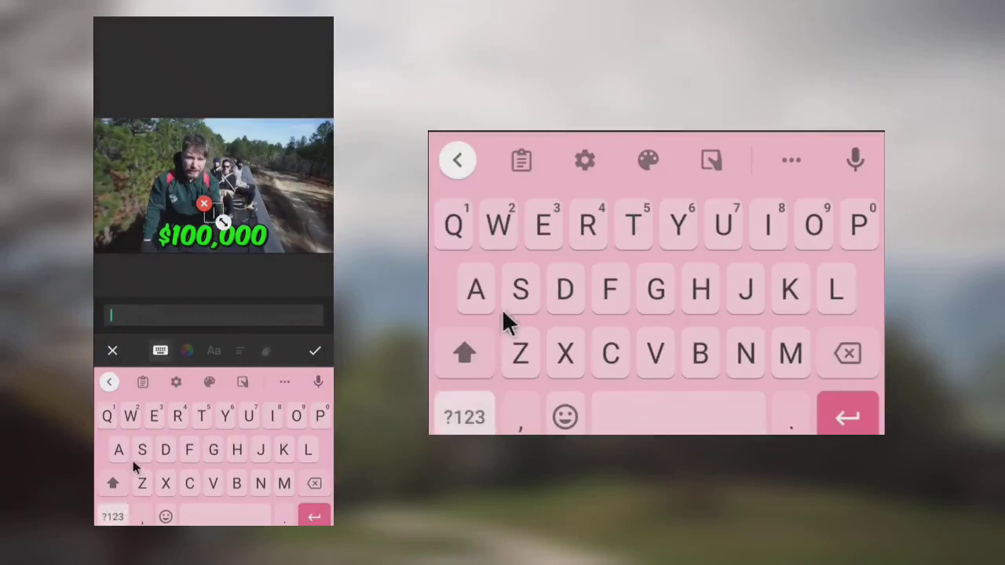
pyautogui.click(112, 516)
pyautogui.click(154, 450)
pyautogui.click(107, 416)
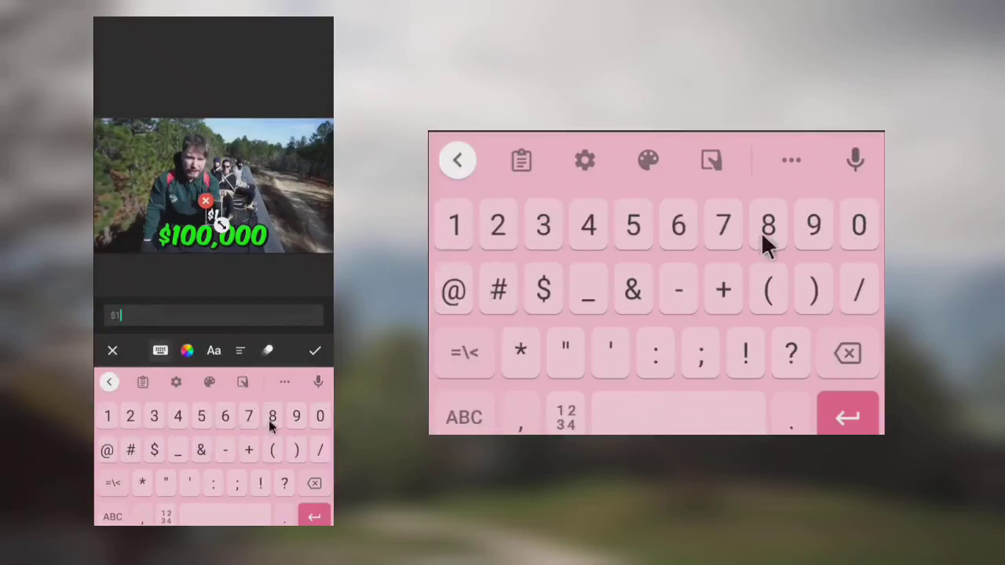
pyautogui.click(321, 417)
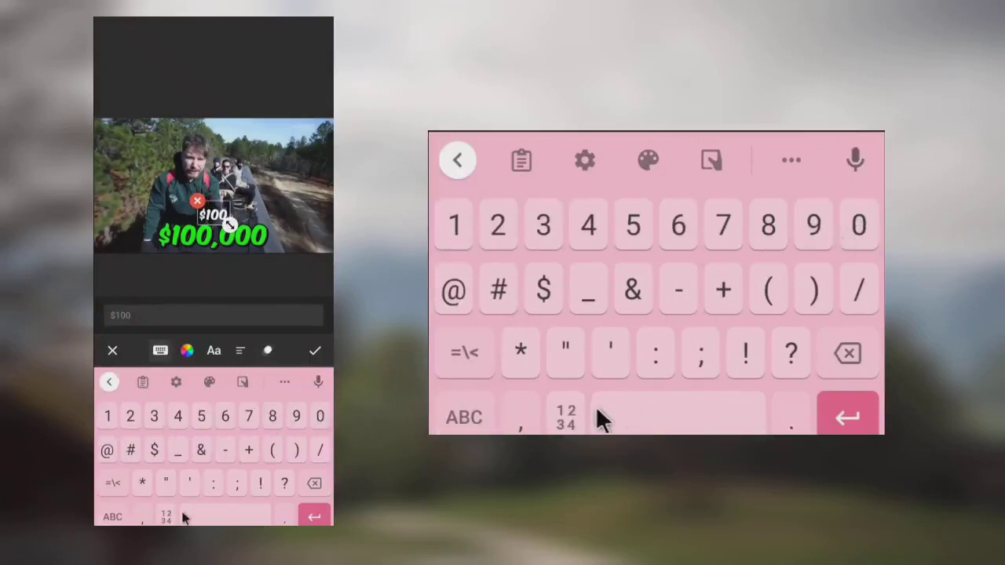
pyautogui.click(321, 417)
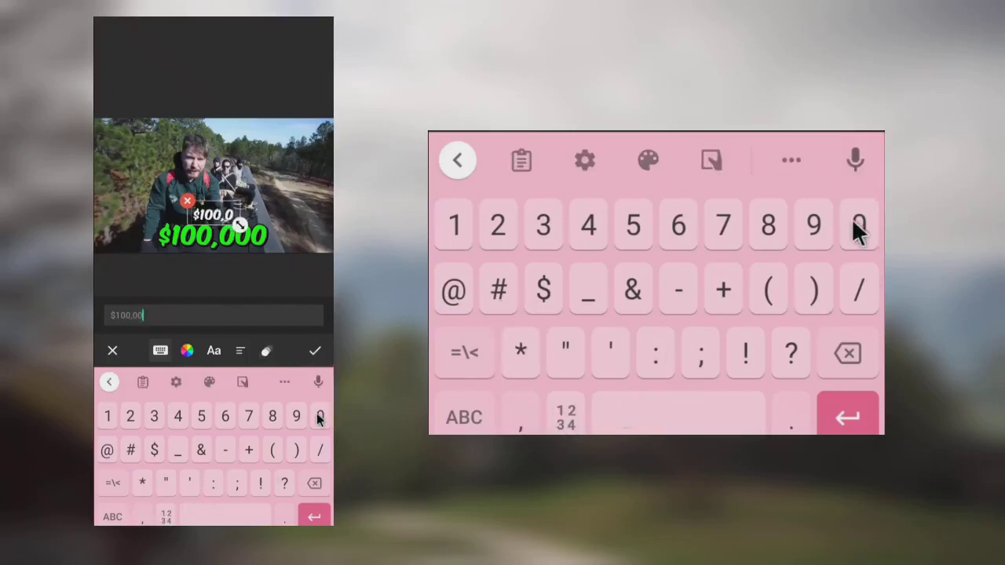
pyautogui.click(318, 418)
pyautogui.click(317, 418)
# Color the "$100,000" caption's text green to resemble the video's own subtitle.
pyautogui.click(188, 354)
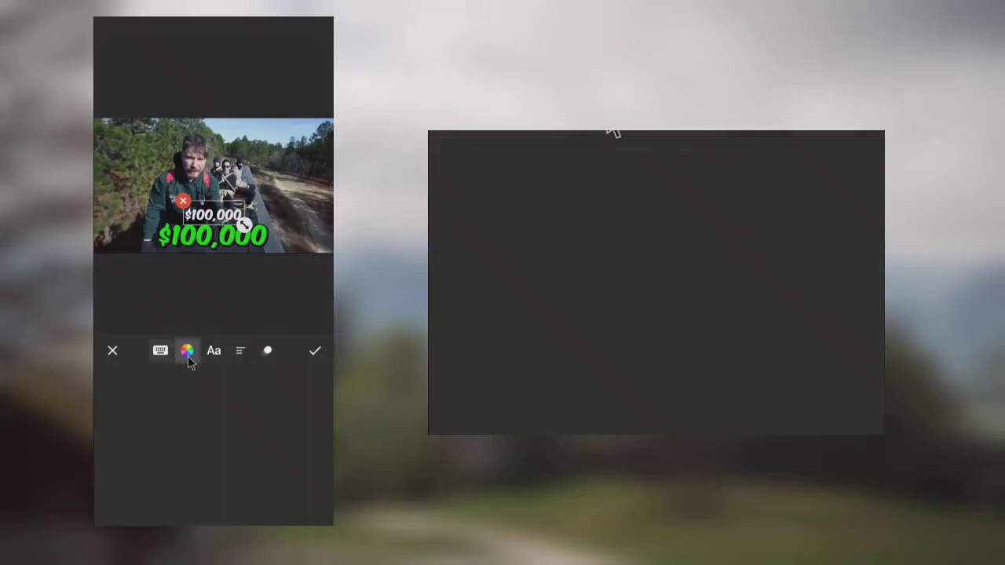
pyautogui.hscroll(5, 269, 416)
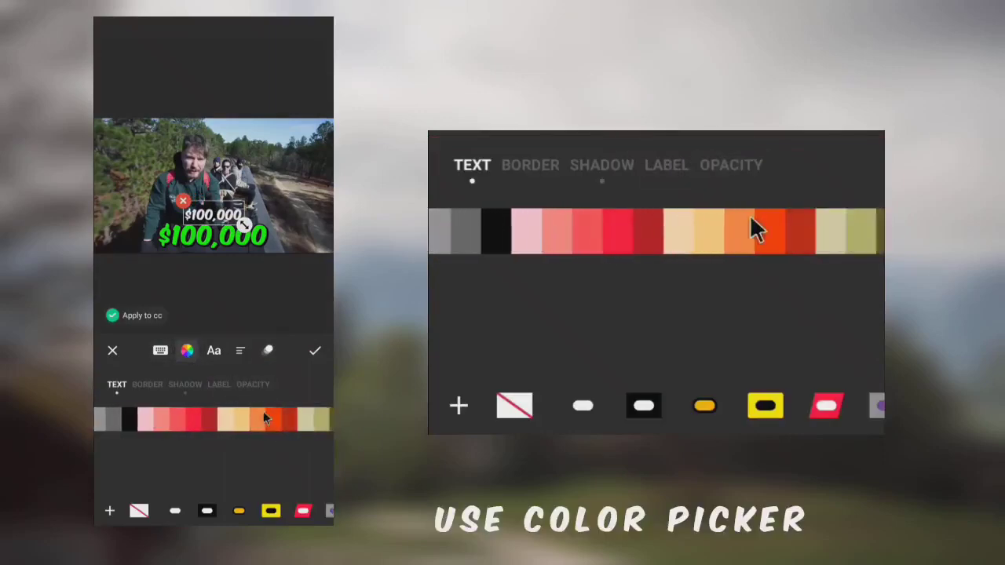
pyautogui.hscroll(8, 235, 420)
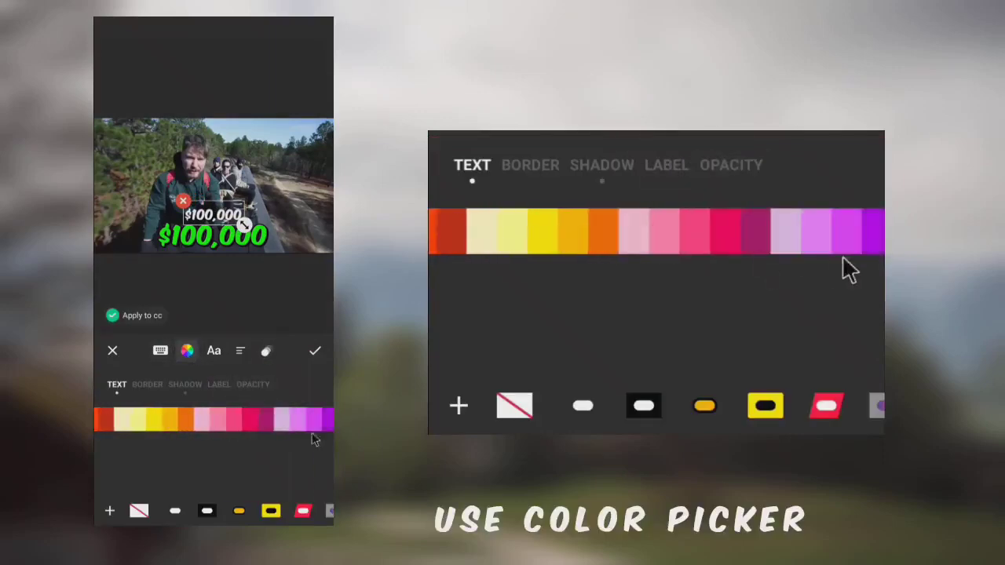
pyautogui.hscroll(10, 236, 420)
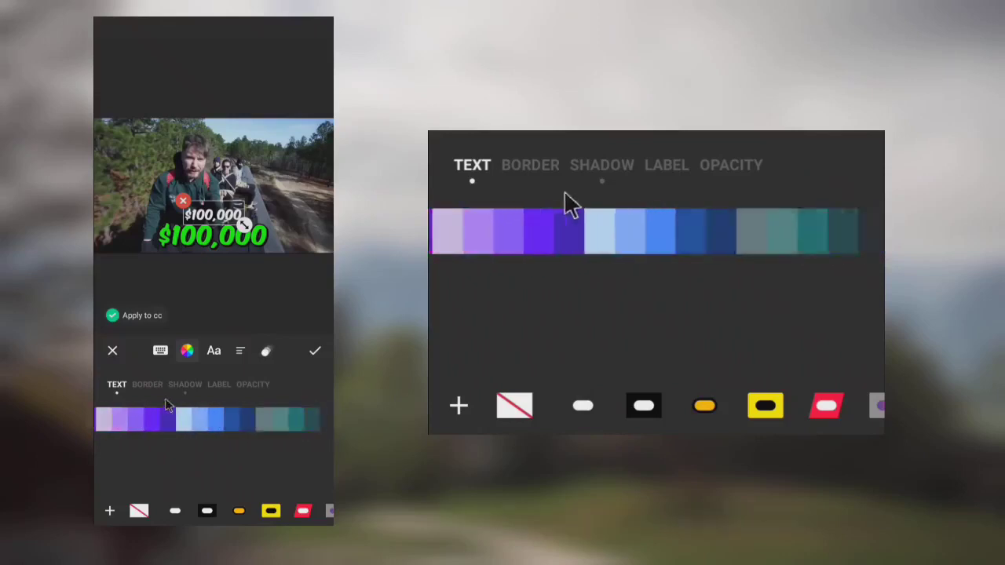
pyautogui.hscroll(4, 230, 418)
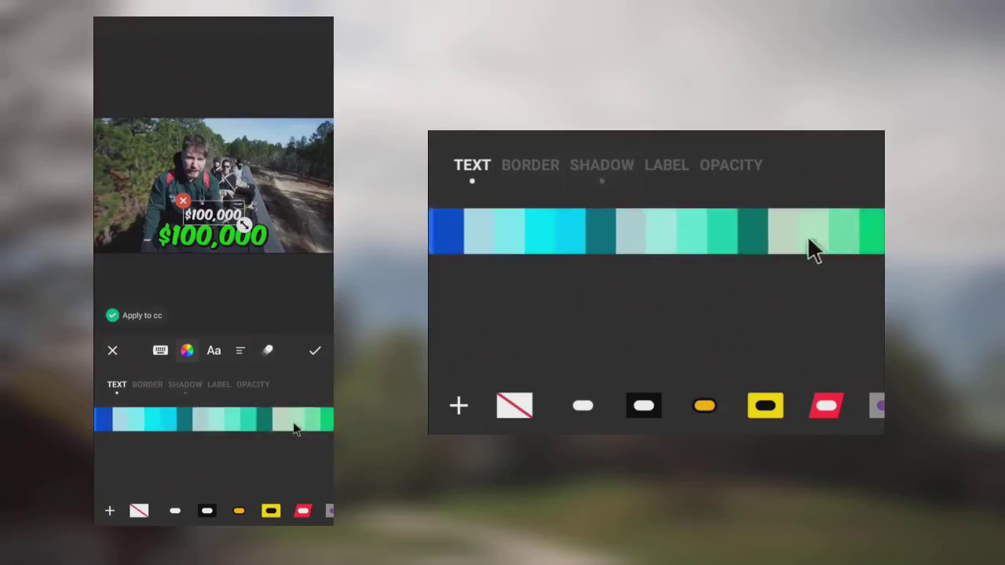
pyautogui.hscroll(5, 294, 428)
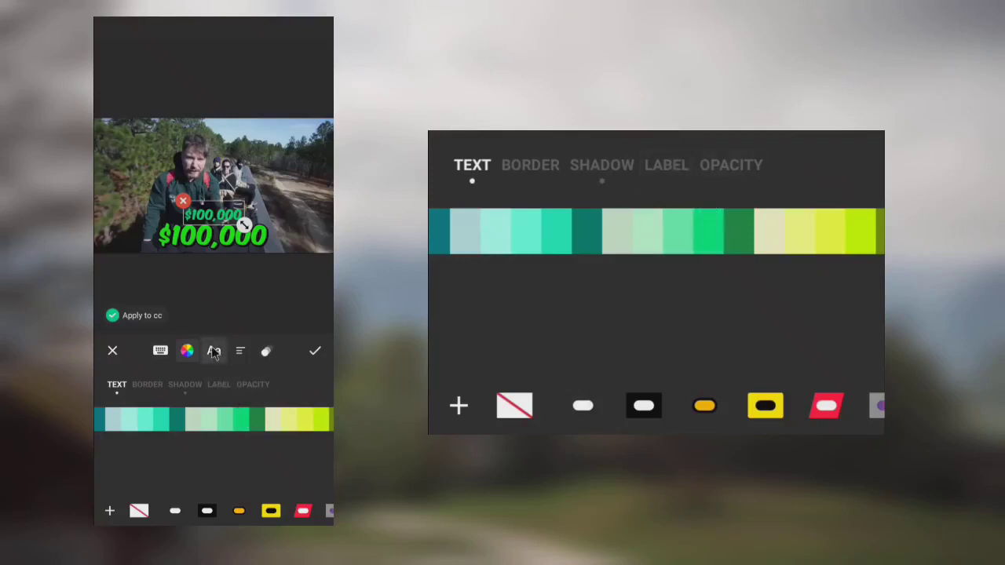
# Set the "$100,000" caption's text size to 26, turn off Apply to cc, and adjust its vertical position near the video's own subtitle.
pyautogui.click(240, 352)
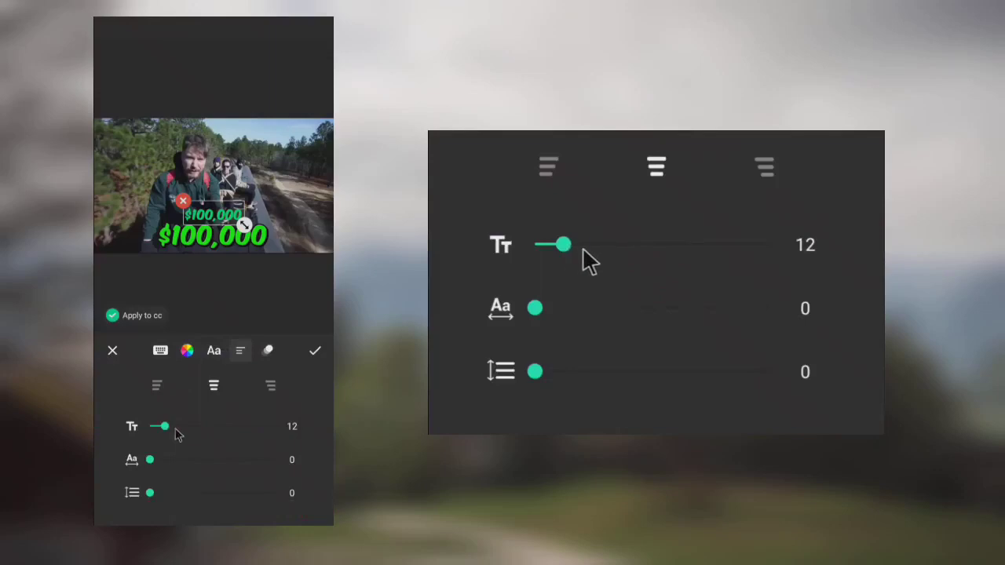
pyautogui.moveTo(176, 430); pyautogui.dragTo(183, 432)
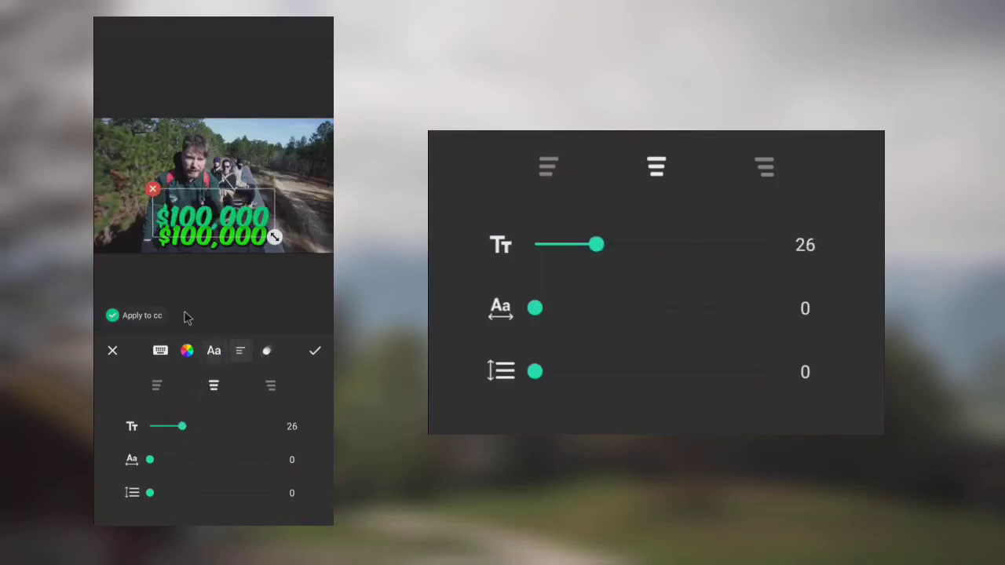
pyautogui.click(112, 315)
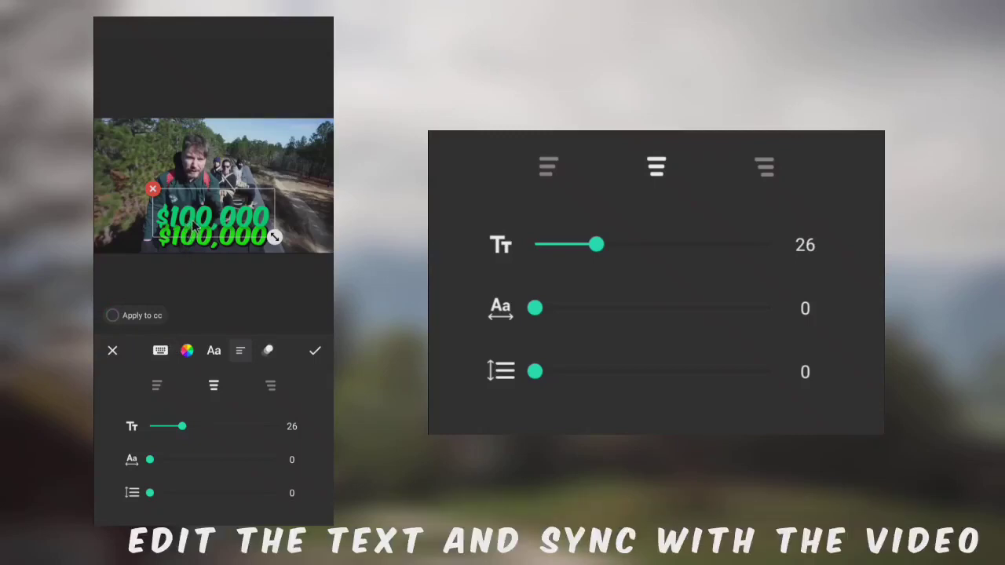
pyautogui.moveTo(202, 243); pyautogui.dragTo(202, 247)
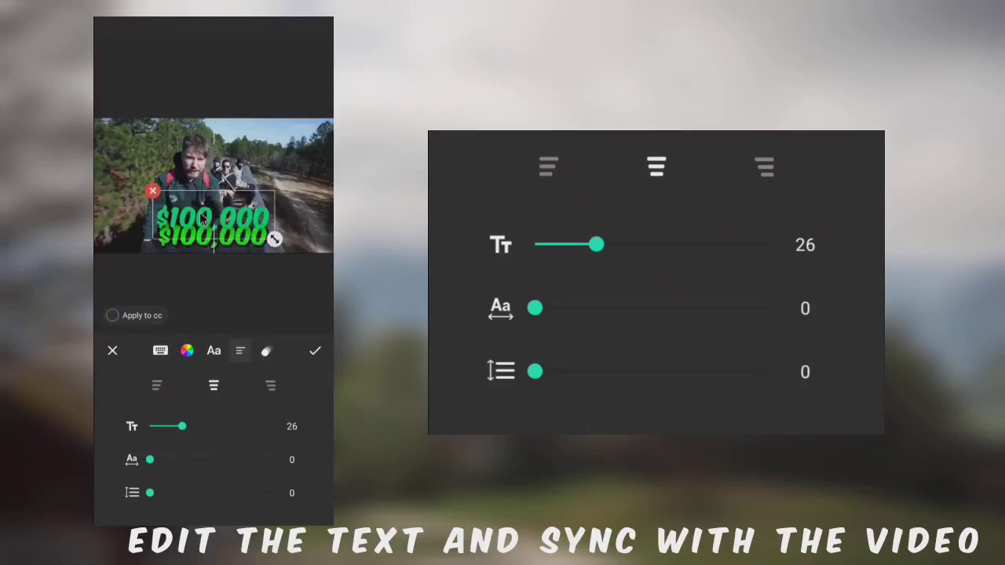
pyautogui.click(314, 351)
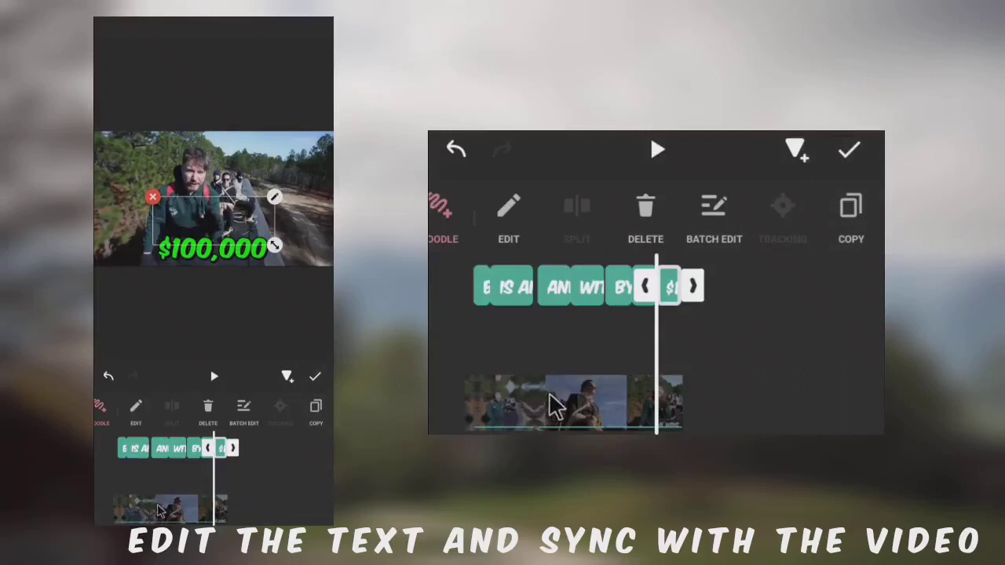
# Replay the last captions from before "by the end of the day" to check the timing of "he wins" and "$100,000".
pyautogui.moveTo(158, 510); pyautogui.dragTo(184, 511)
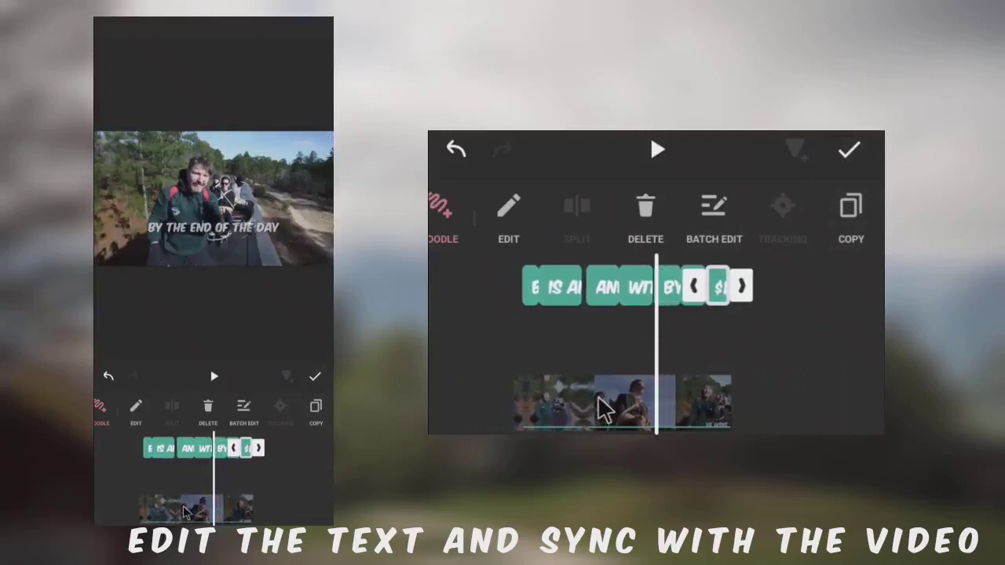
pyautogui.click(656, 151)
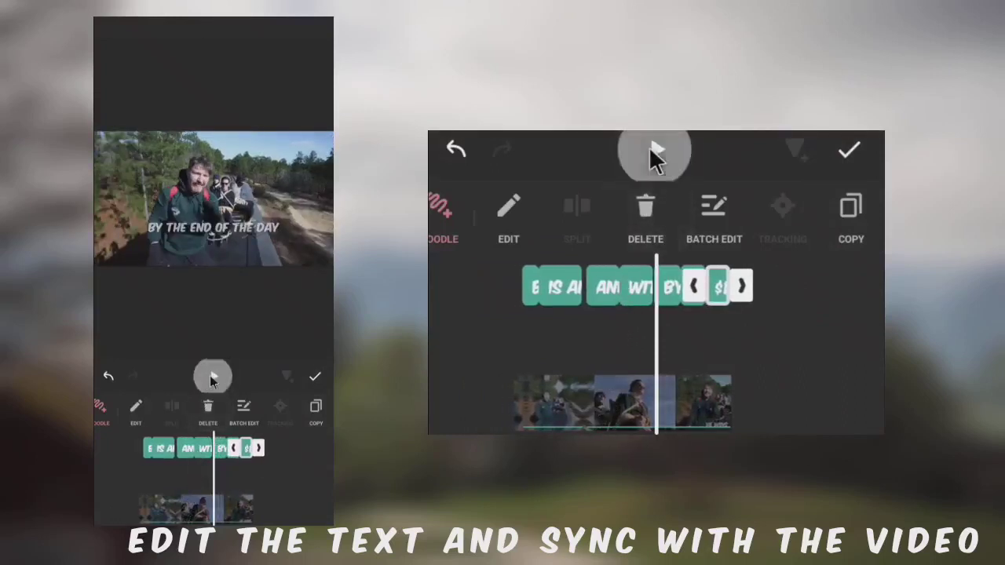
pyautogui.click(657, 152)
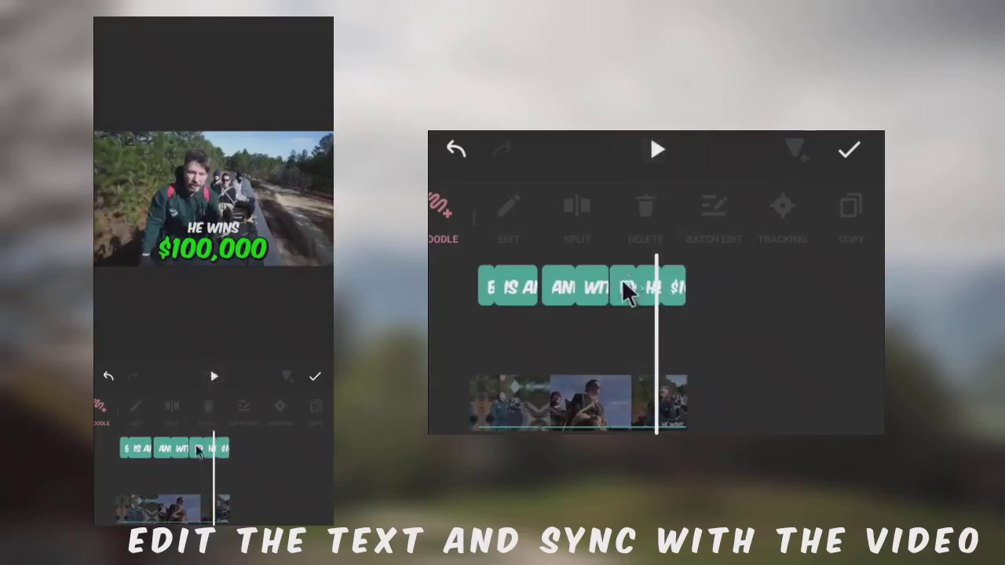
pyautogui.moveTo(195, 477); pyautogui.dragTo(218, 475)
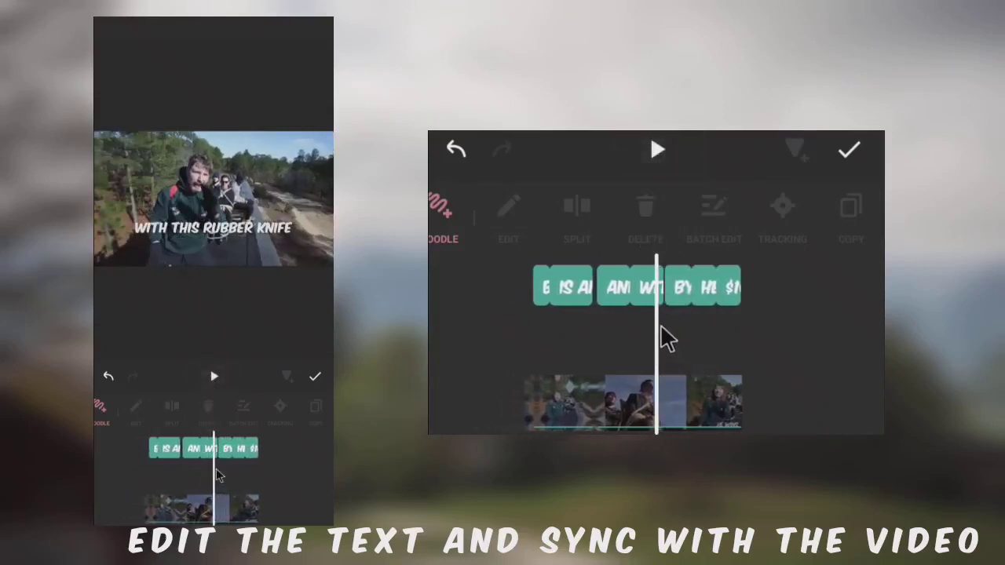
pyautogui.click(656, 151)
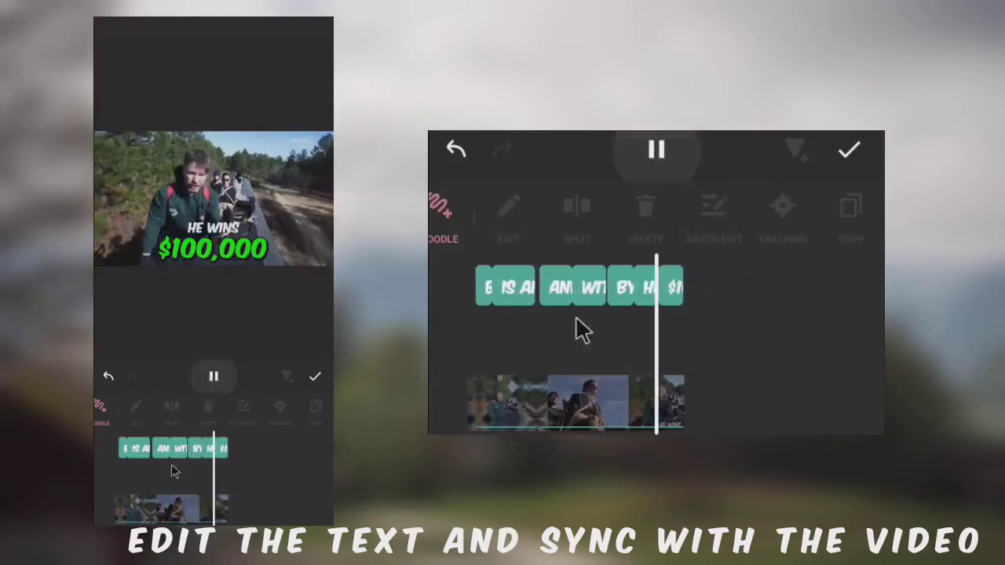
# Replay the last captions from before "he wins" to compare the "he wins" and "$100,000" timing with the video's own subtitle.
pyautogui.moveTo(574, 417); pyautogui.dragTo(636, 412)
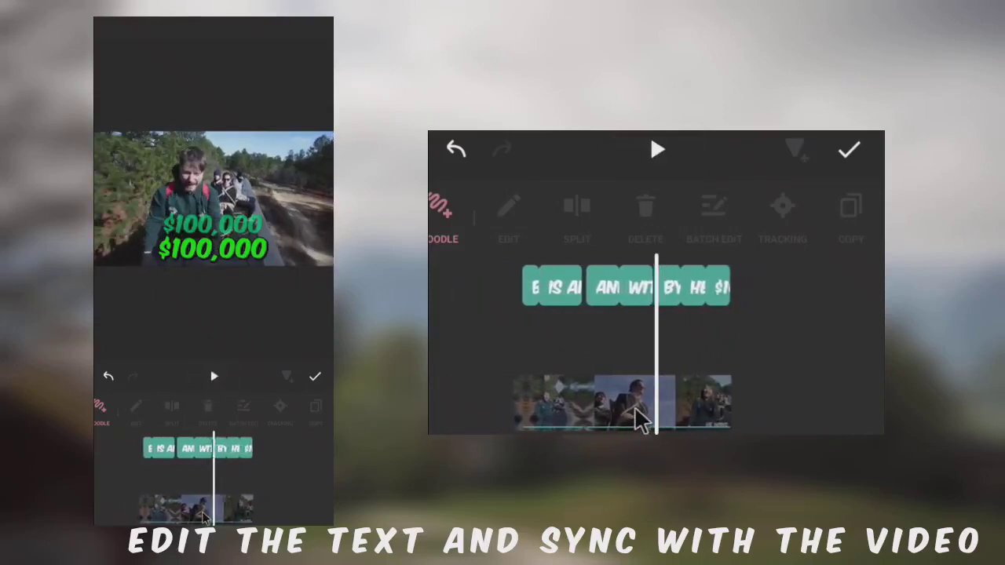
pyautogui.click(660, 151)
pyautogui.click(659, 151)
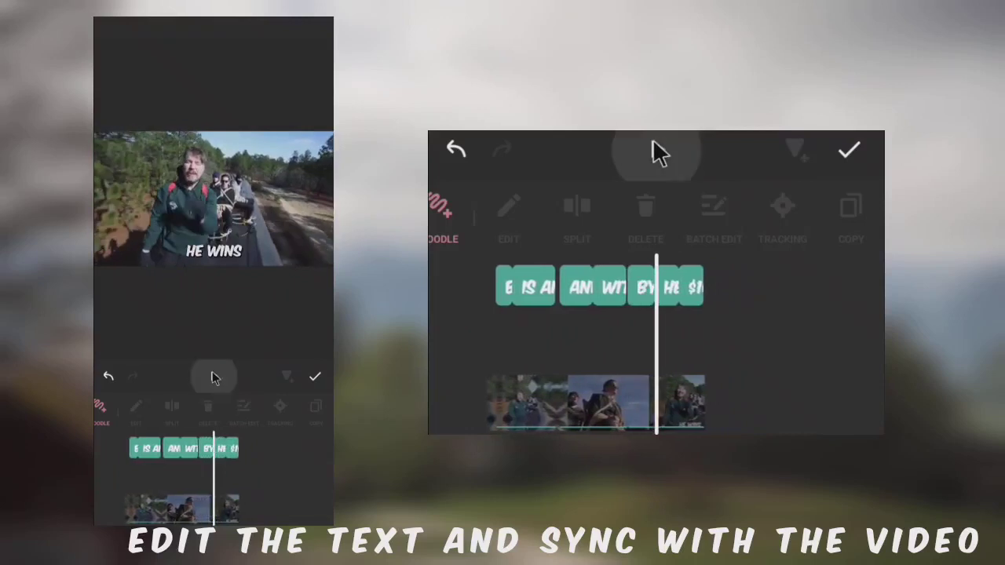
pyautogui.click(657, 292)
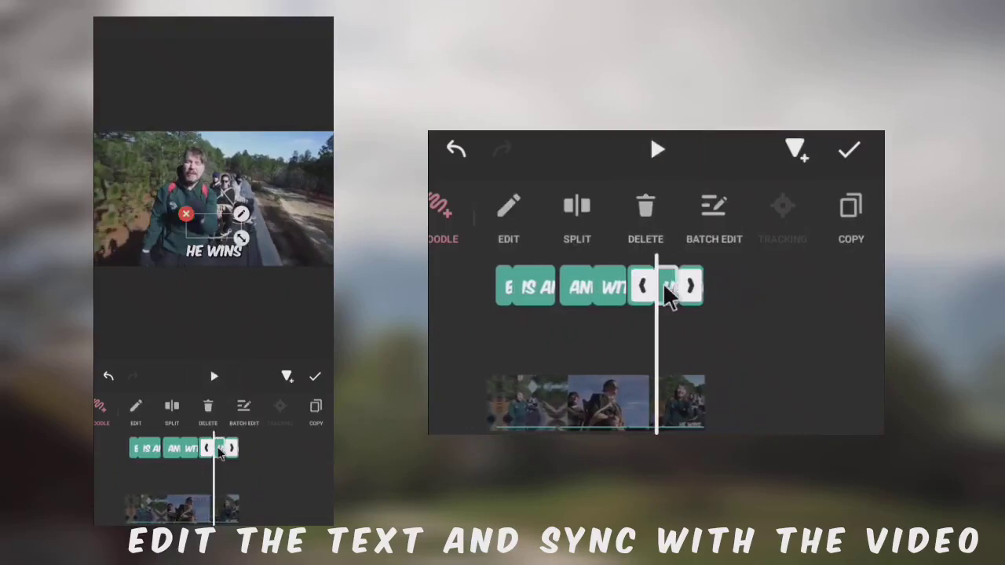
pyautogui.click(657, 152)
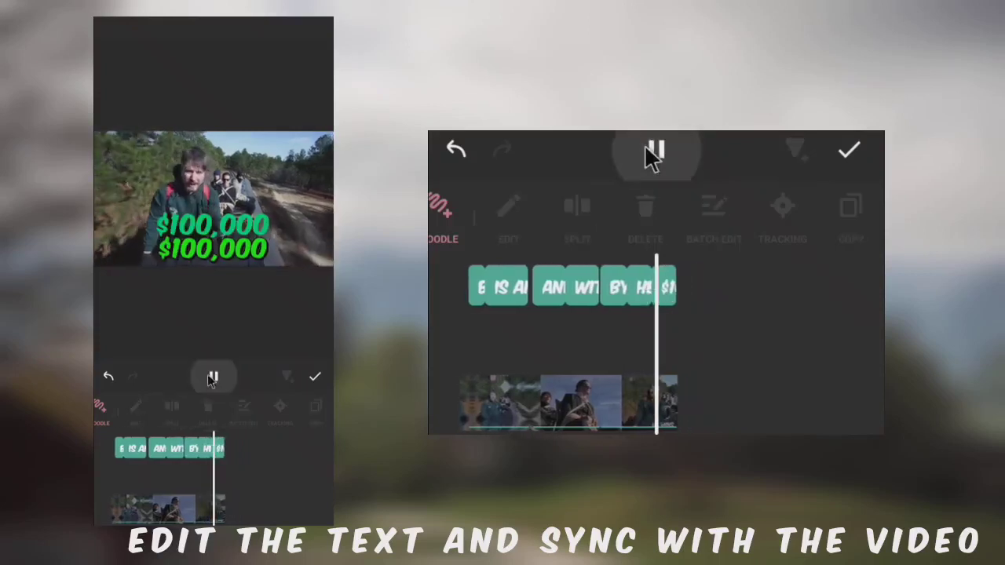
pyautogui.moveTo(628, 351); pyautogui.dragTo(643, 324)
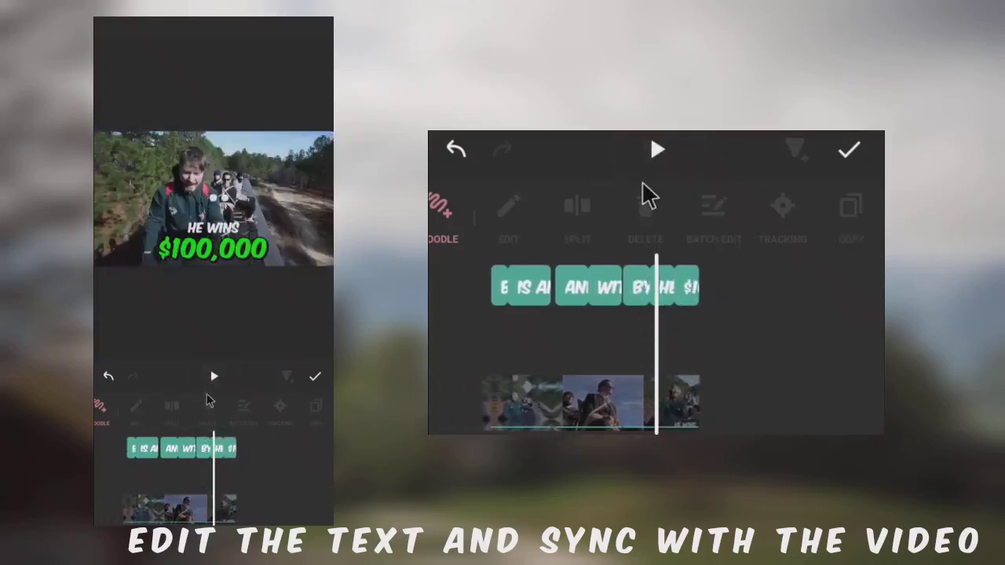
# Shorten the end of the "he wins" caption to the moment the video's own "$100,000" subtitle appears.
pyautogui.click(647, 159)
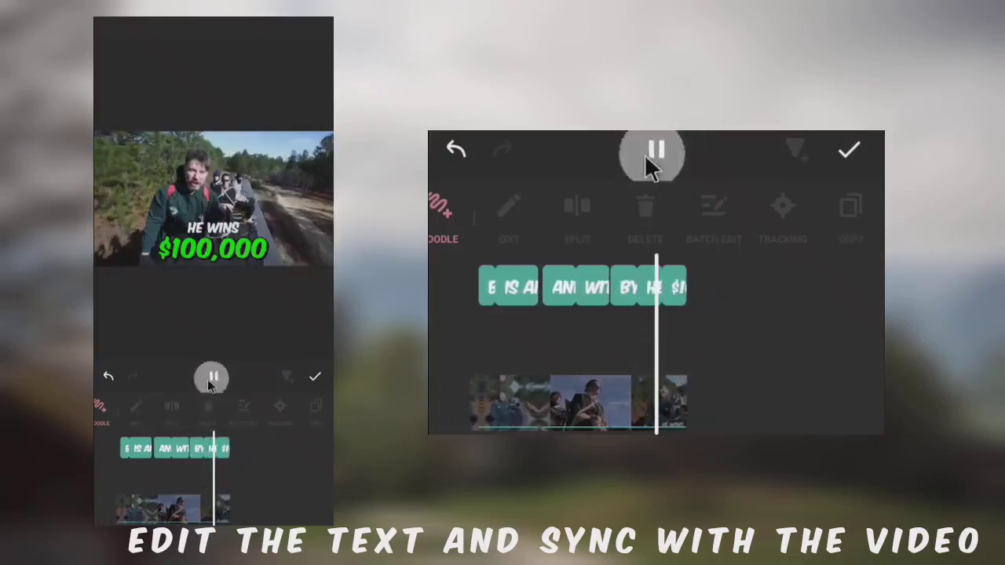
pyautogui.click(645, 154)
pyautogui.click(660, 288)
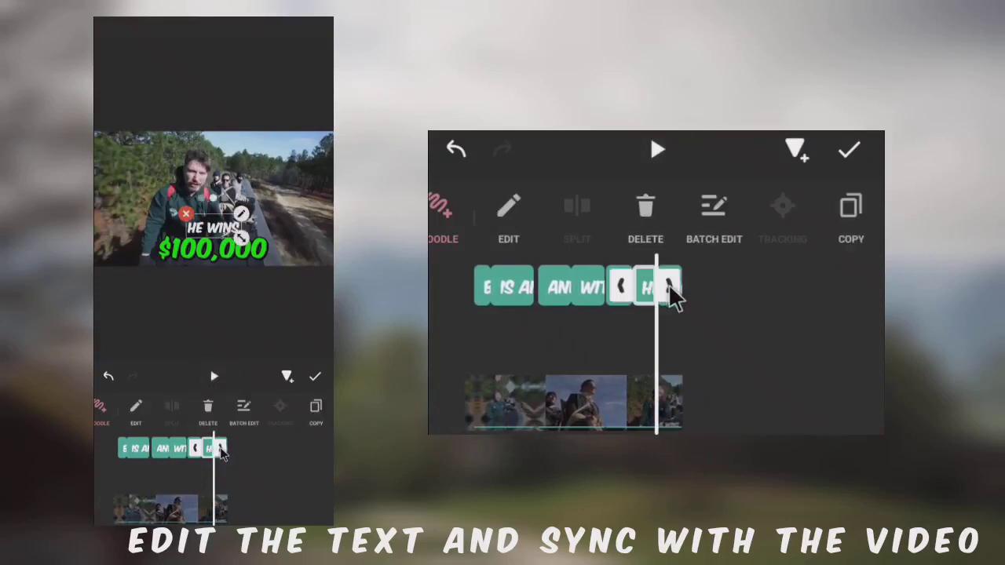
pyautogui.moveTo(670, 290)
pyautogui.mouseDown()
pyautogui.moveTo(649, 301)
pyautogui.moveTo(681, 292)
pyautogui.mouseUp()
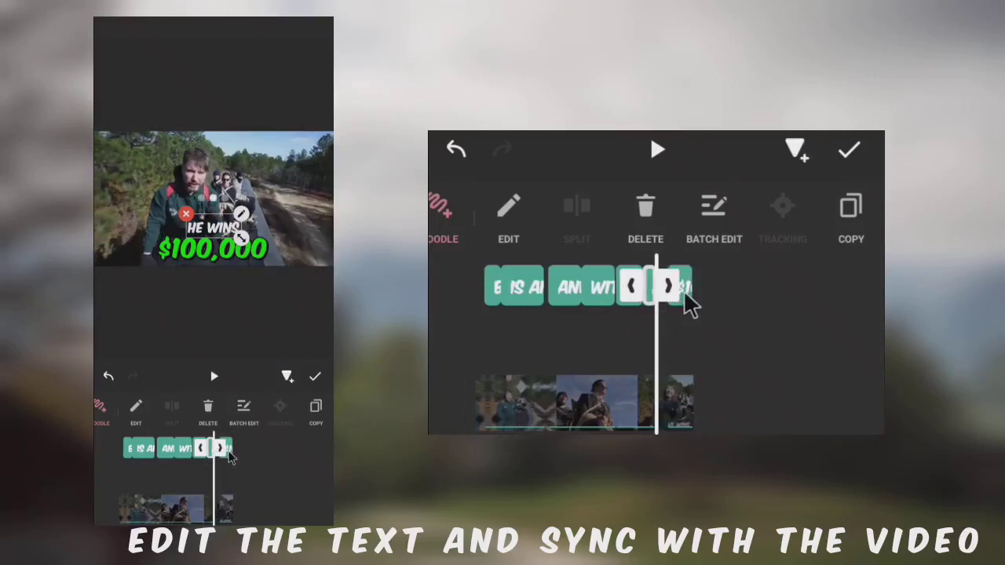
# Extend the start of the "$100,000" caption back to the end of the "he wins" caption.
pyautogui.click(680, 283)
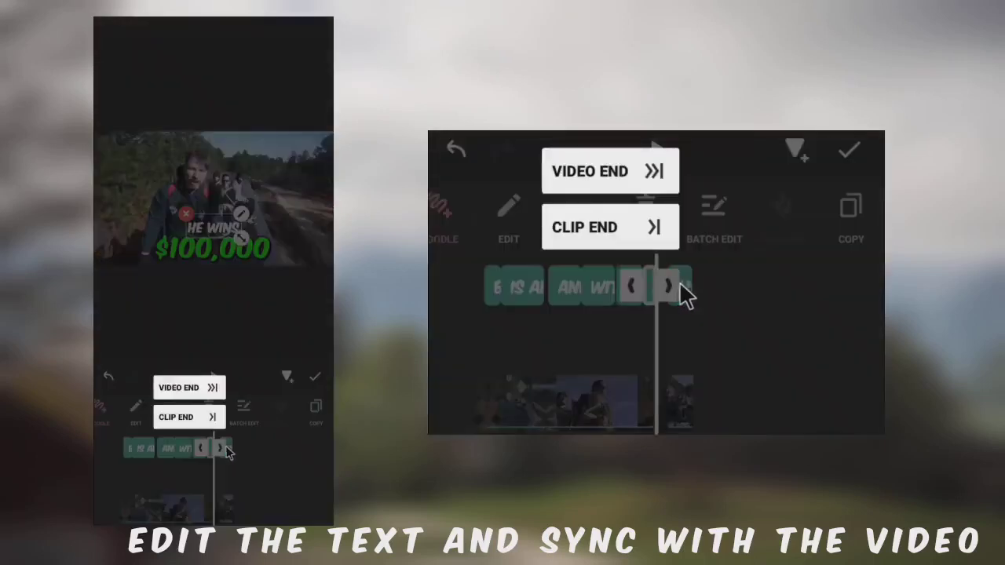
pyautogui.click(702, 292)
pyautogui.click(691, 283)
pyautogui.click(684, 286)
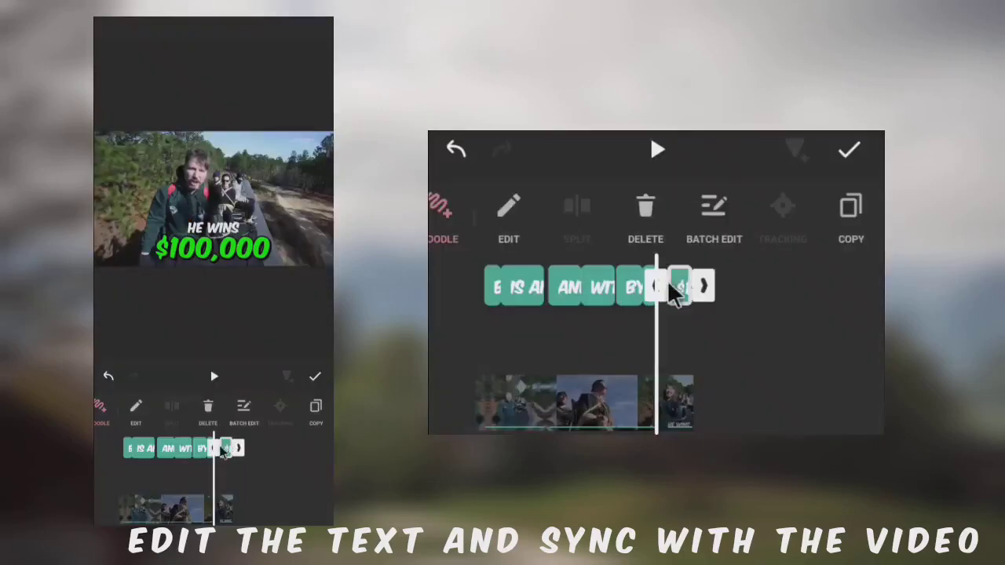
pyautogui.click(658, 287)
pyautogui.click(618, 236)
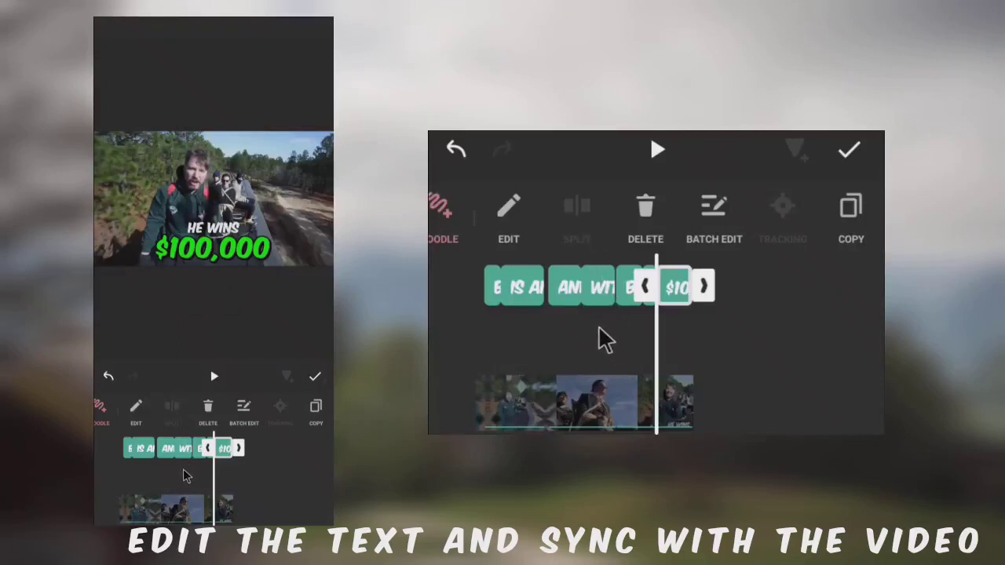
# Replay the retimed ending and the whole captioned video from the beginning to check that every caption matches the speech.
pyautogui.click(658, 149)
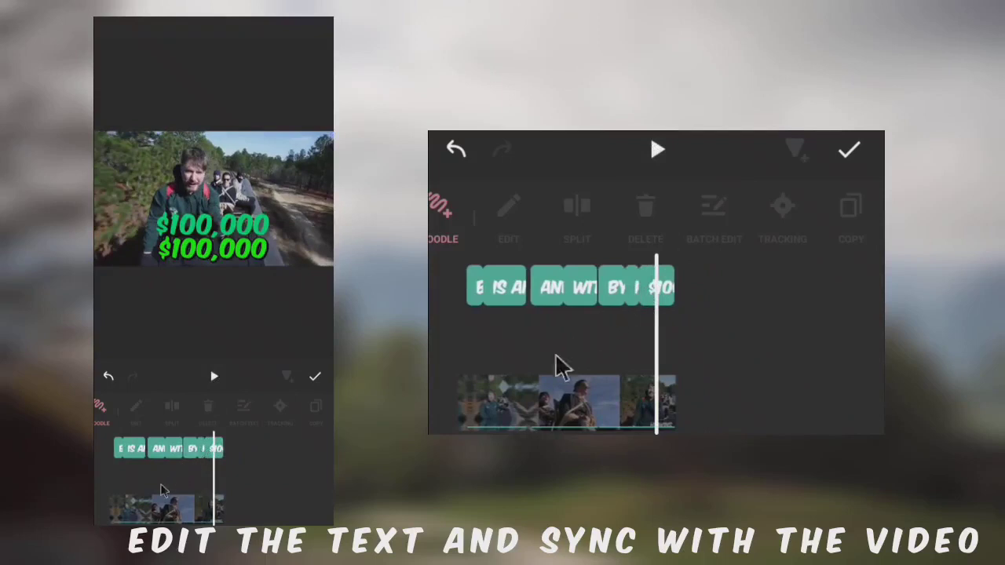
pyautogui.moveTo(552, 412); pyautogui.dragTo(861, 415)
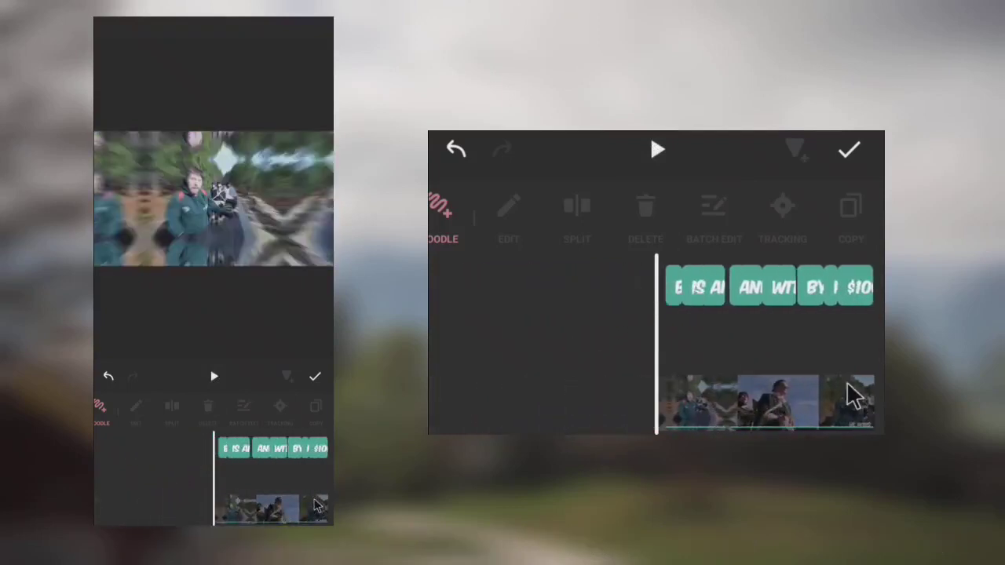
pyautogui.click(651, 152)
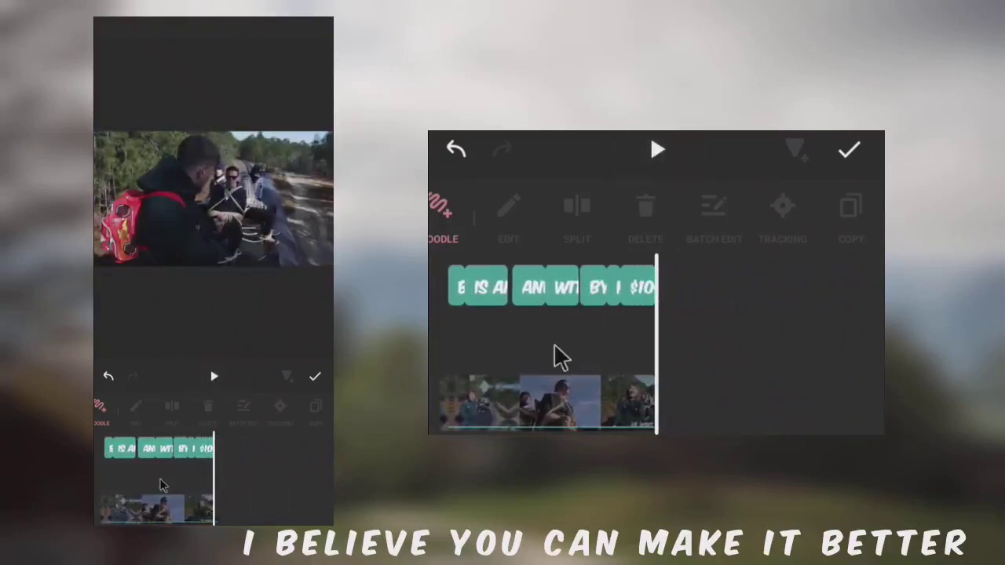
pyautogui.moveTo(567, 404); pyautogui.dragTo(790, 386)
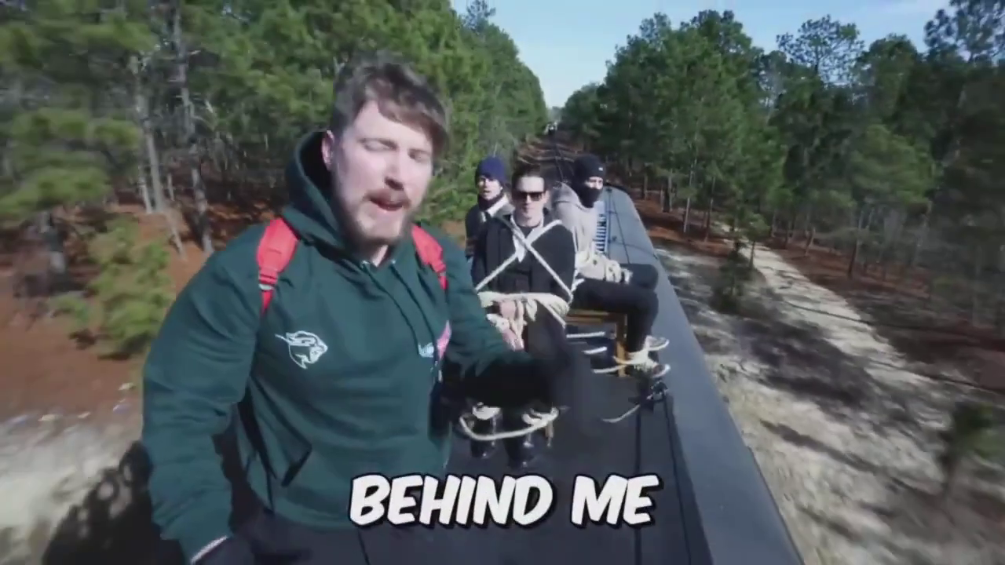